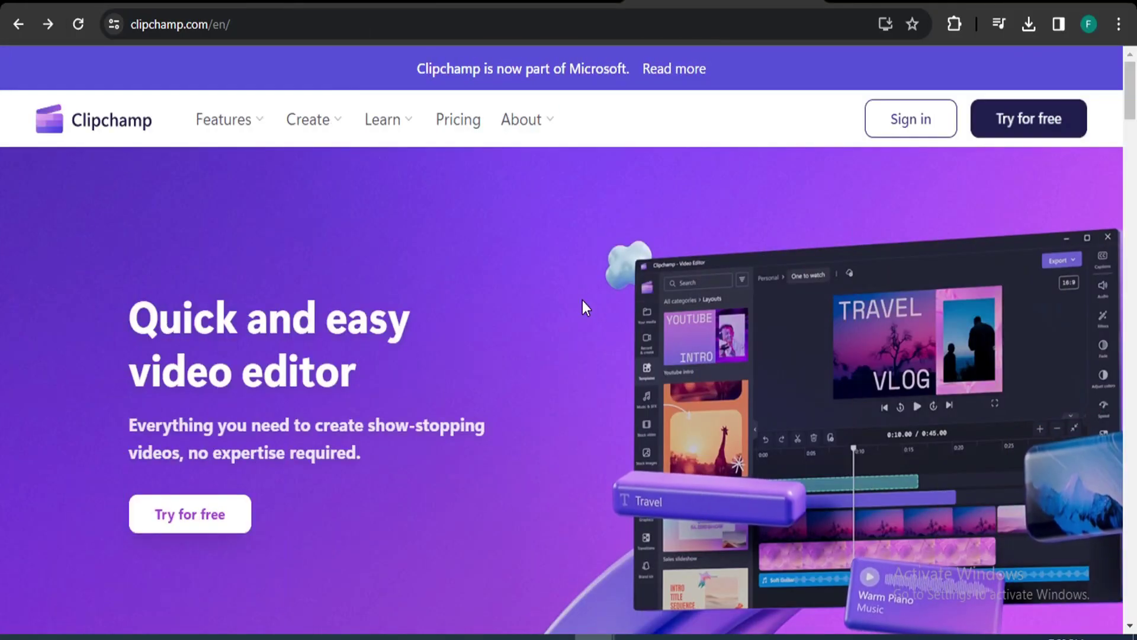
# Look through the clipchamp.com home page, then start signing in from the header.
pyautogui.scroll(-2, 566, 309)
pyautogui.scroll(2, 566, 309)
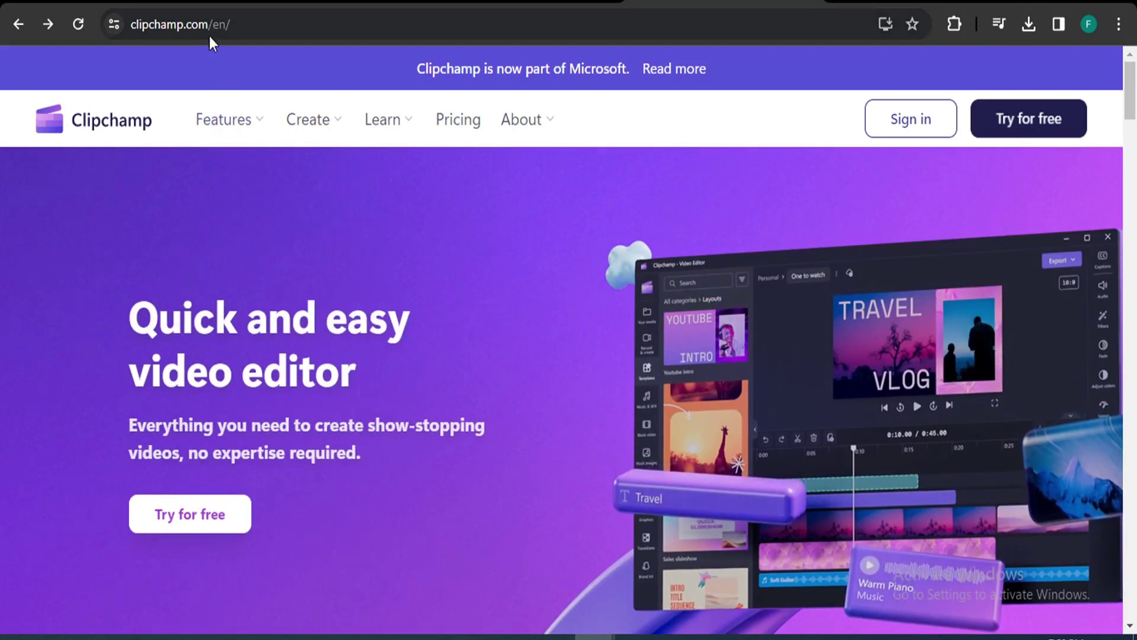
pyautogui.scroll(-4, 497, 371)
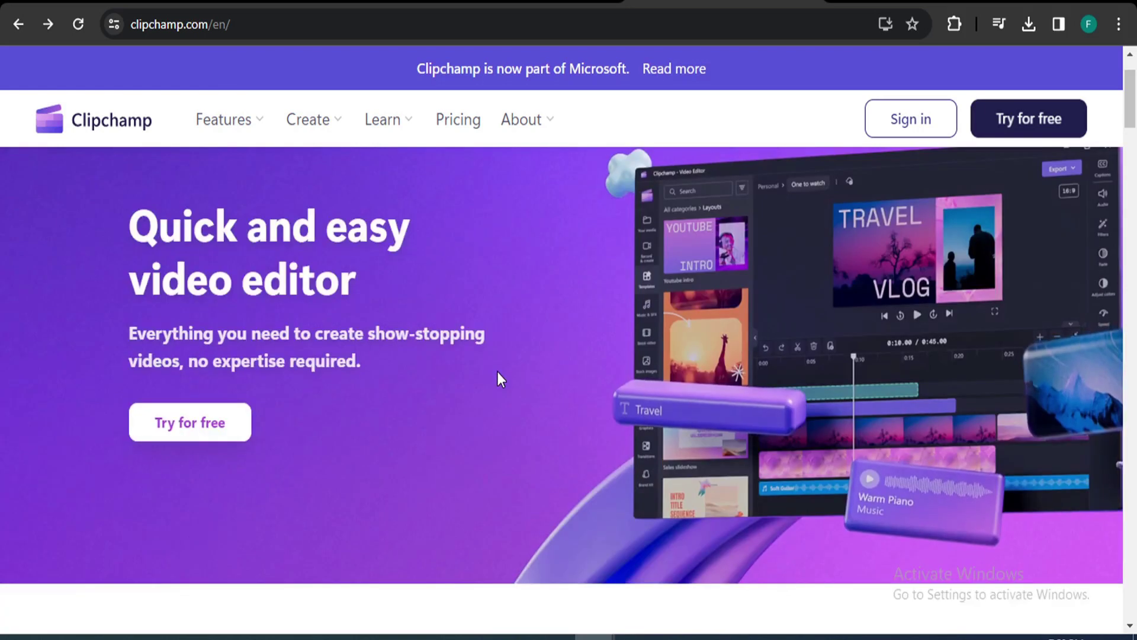
pyautogui.scroll(4, 507, 371)
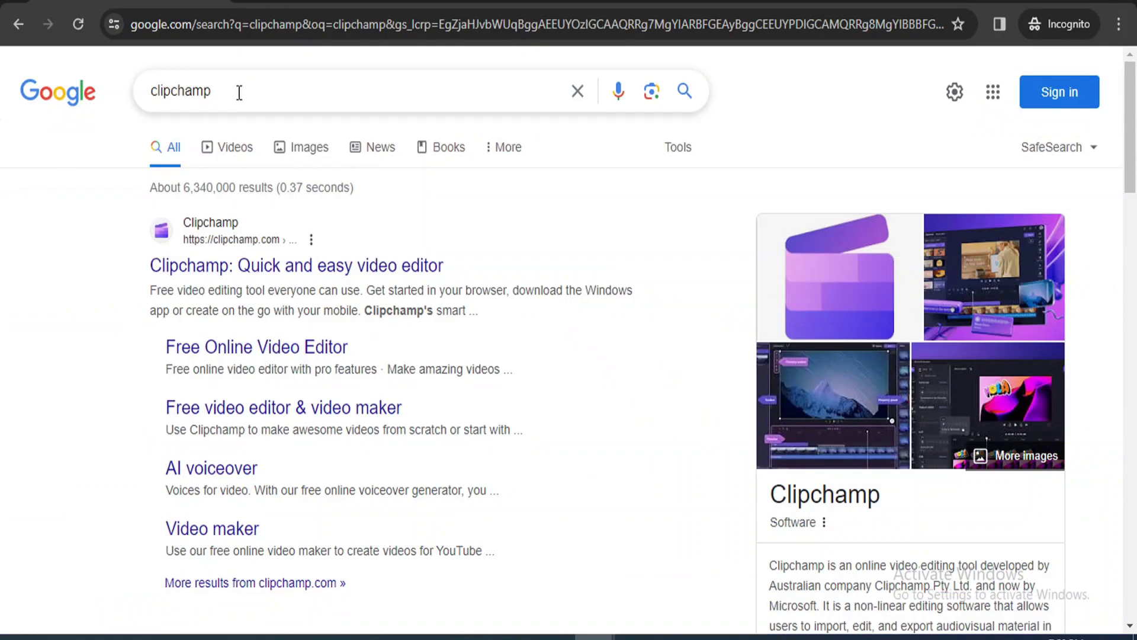
pyautogui.moveTo(236, 91); pyautogui.dragTo(104, 74)
pyautogui.click(219, 107)
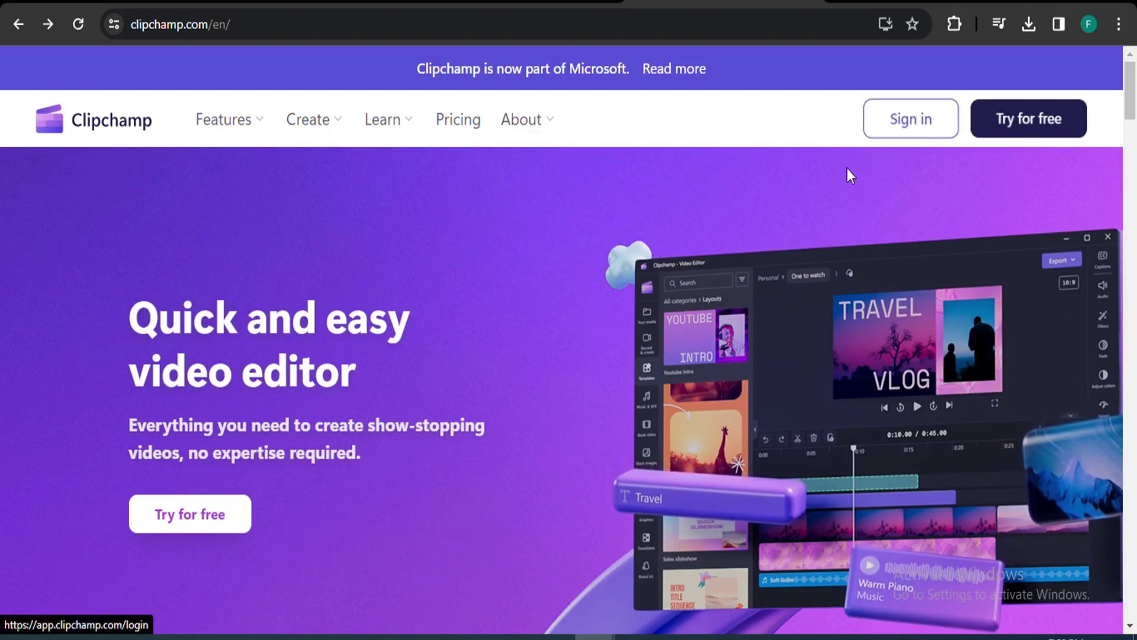
pyautogui.click(897, 129)
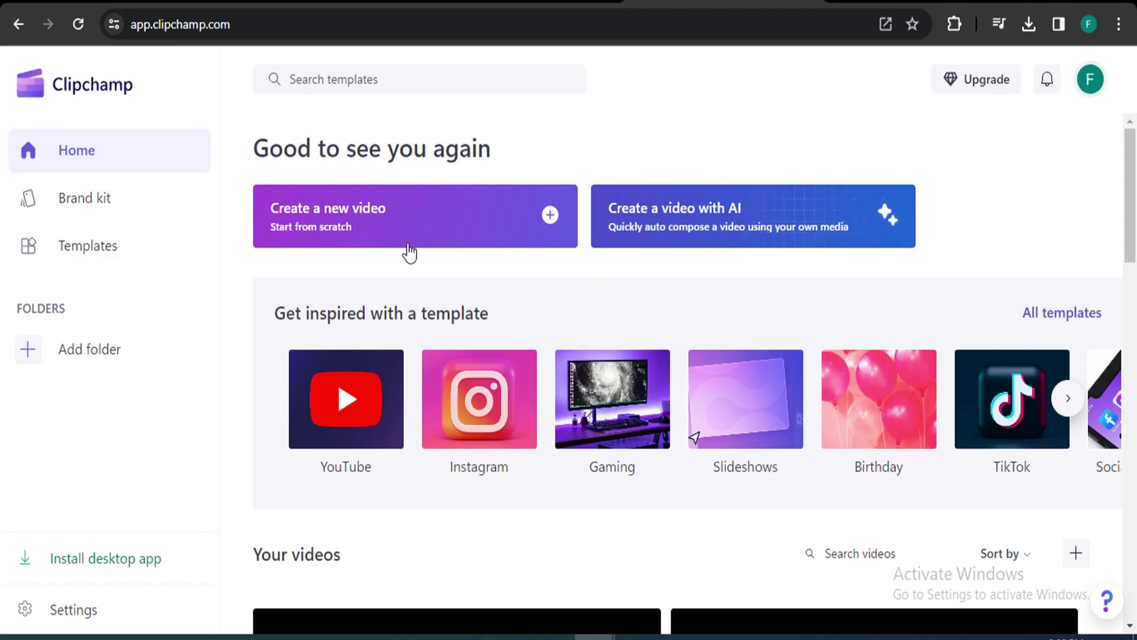
# Start a new blank video project and show the Record & create options.
pyautogui.click(517, 240)
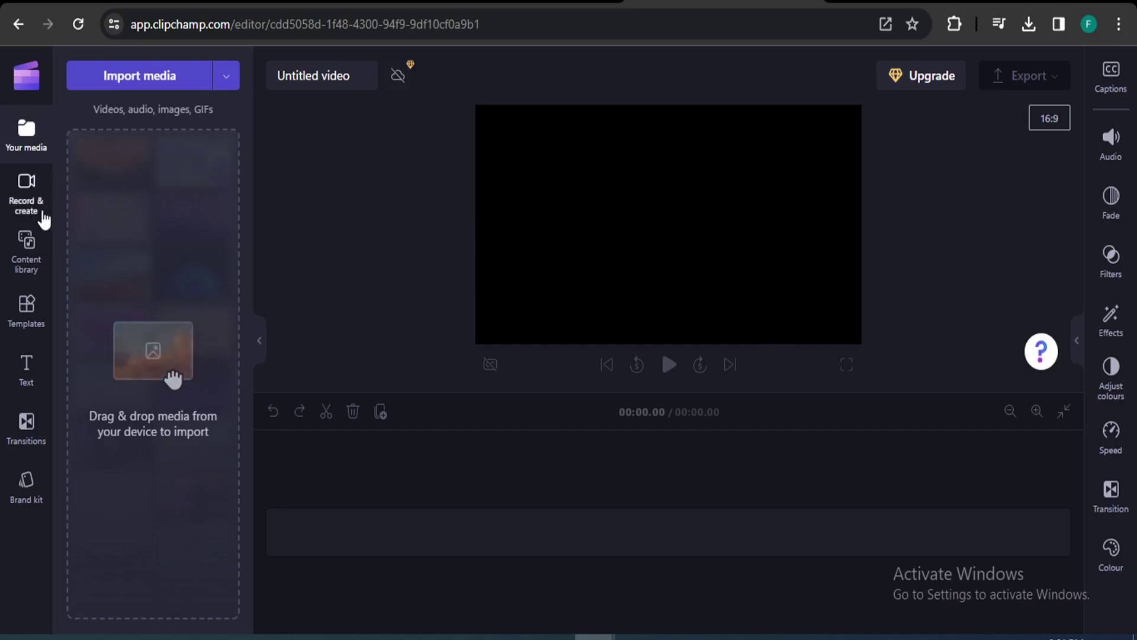
pyautogui.click(23, 210)
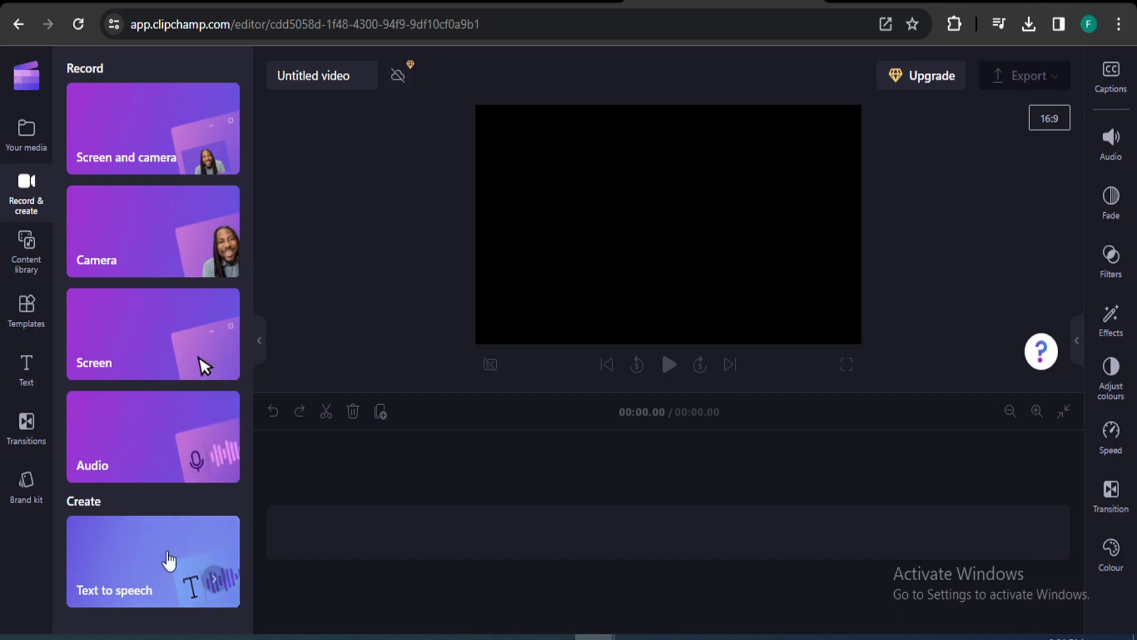
# Add a text-to-speech clip and set its language to English (United States).
pyautogui.click(168, 559)
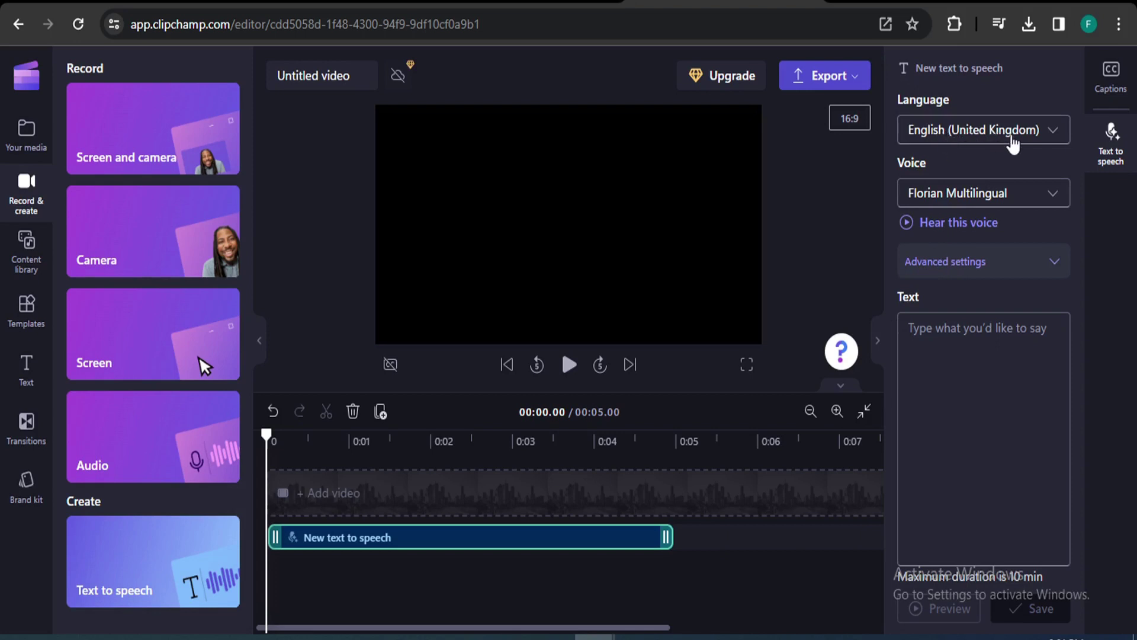
pyautogui.click(1059, 138)
pyautogui.scroll(-2, 972, 312)
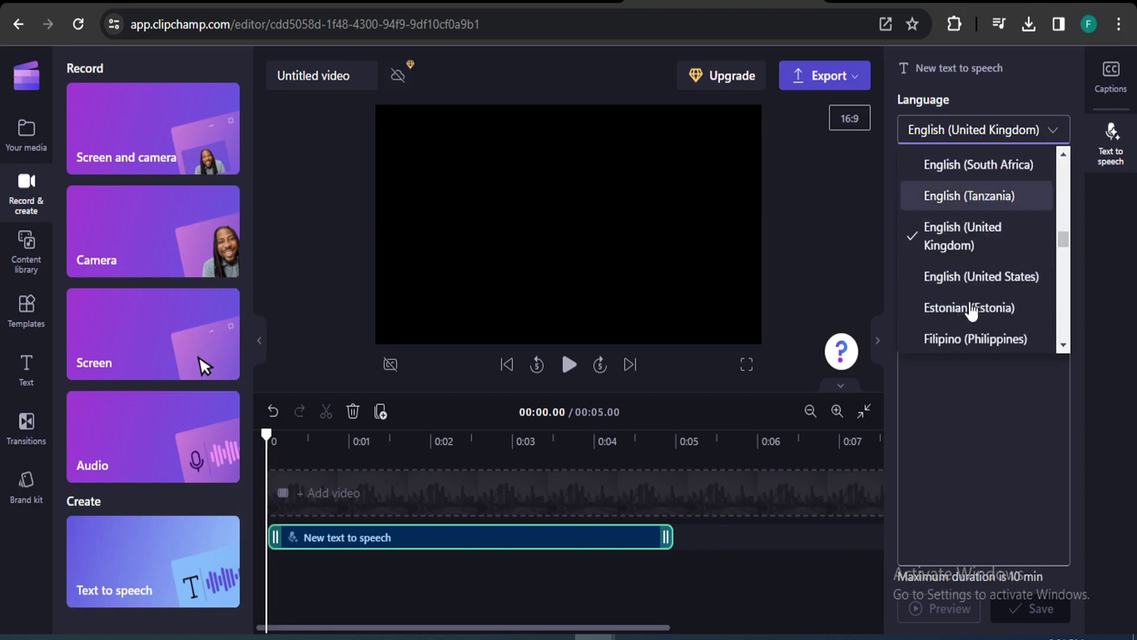
pyautogui.click(964, 279)
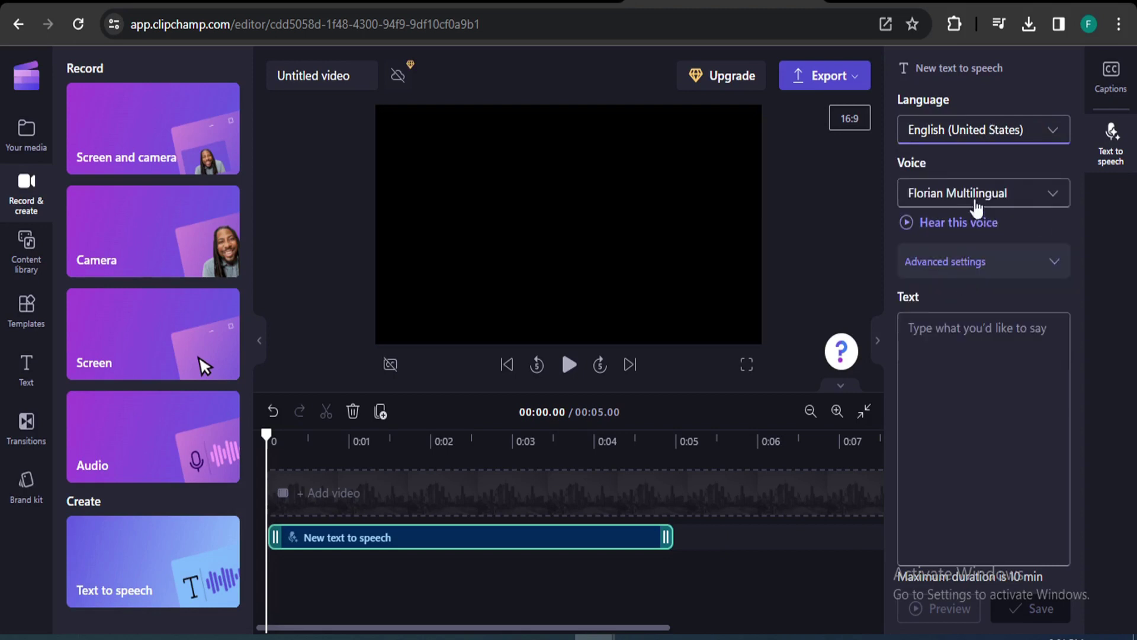
# Choose the voice Guy and play a sample of it.
pyautogui.click(1003, 199)
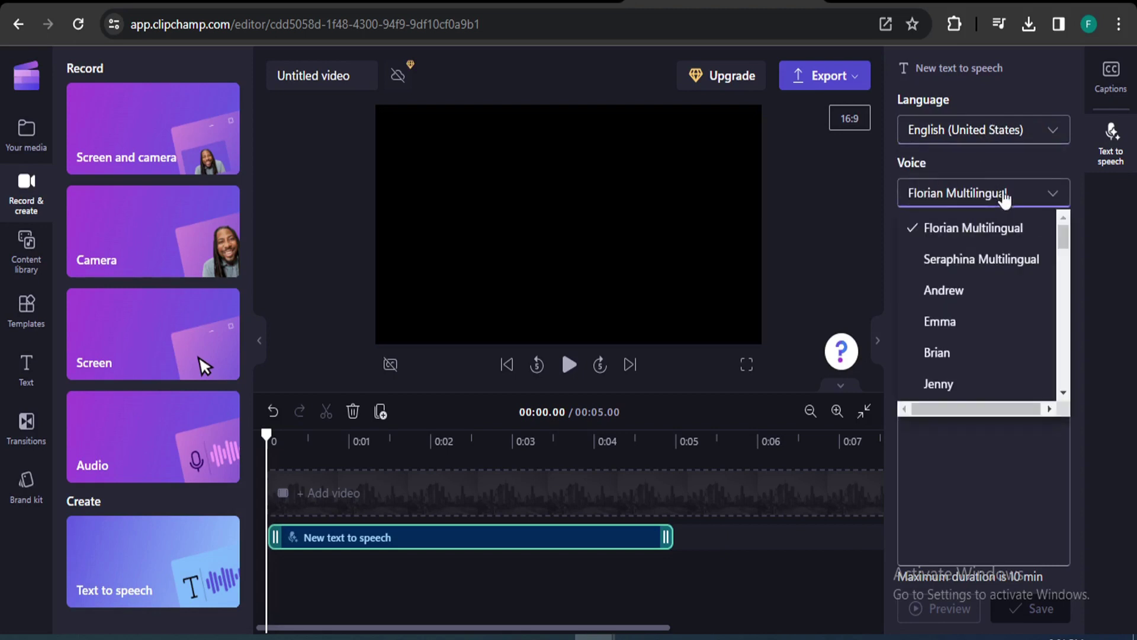
pyautogui.scroll(-3, 972, 291)
pyautogui.scroll(1, 975, 299)
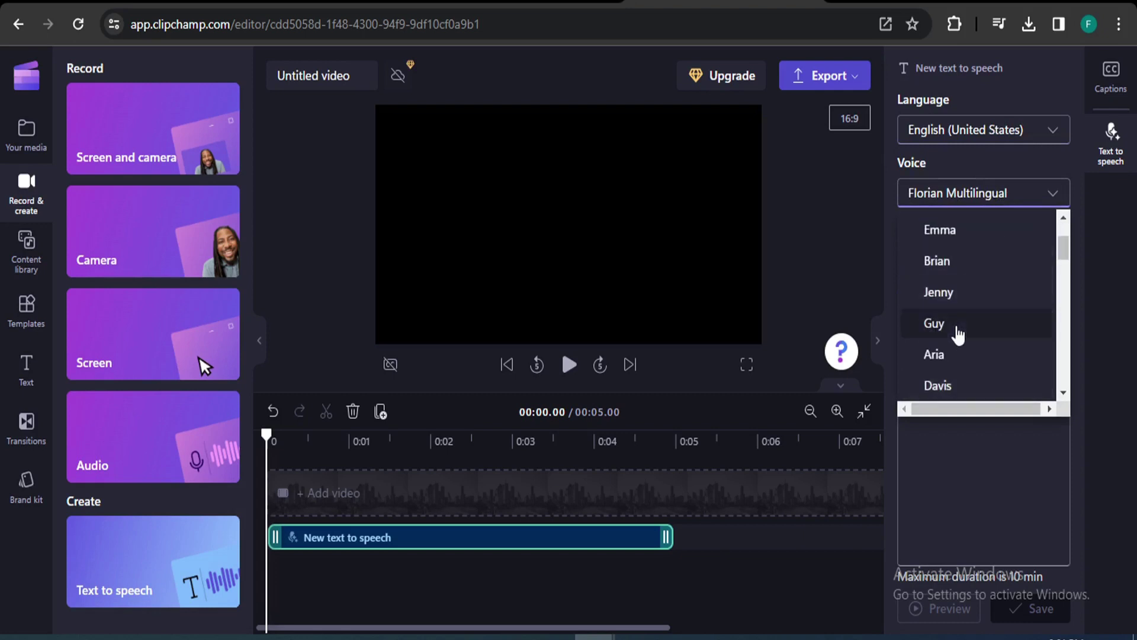
pyautogui.click(957, 331)
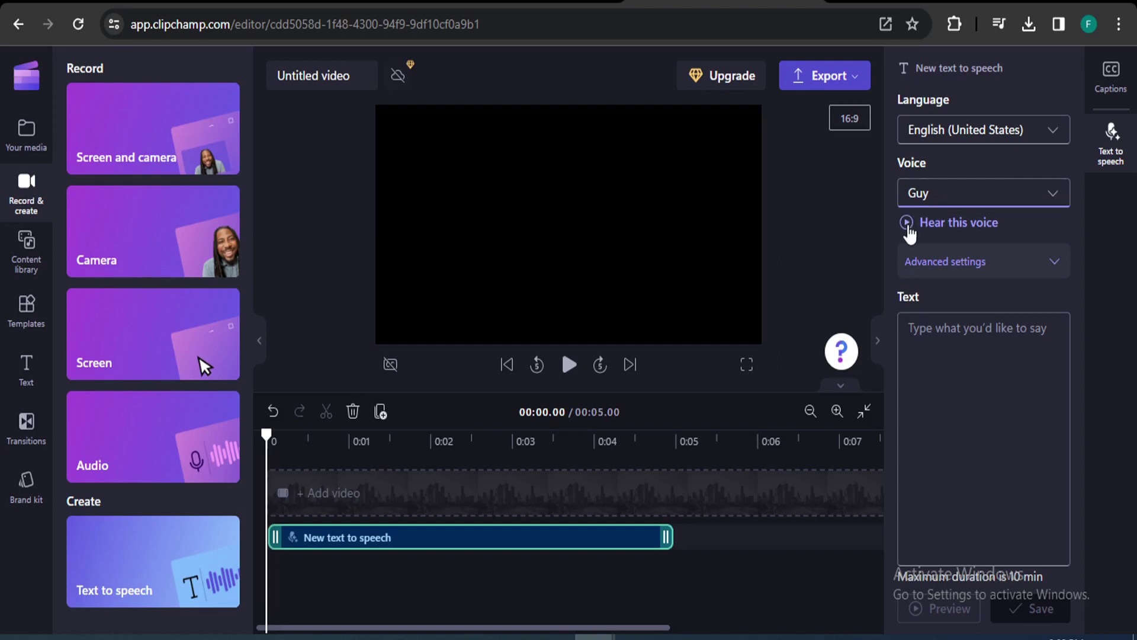
pyautogui.click(908, 227)
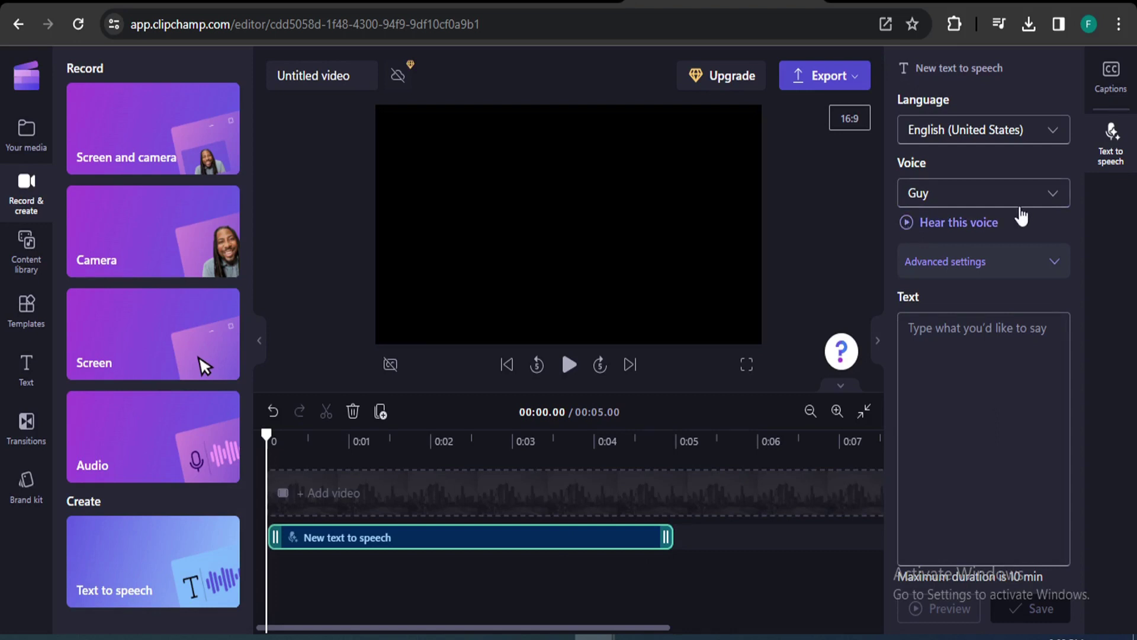
# Reveal the advanced speech settings and preview the voice with the Excited emotion.
pyautogui.click(1055, 261)
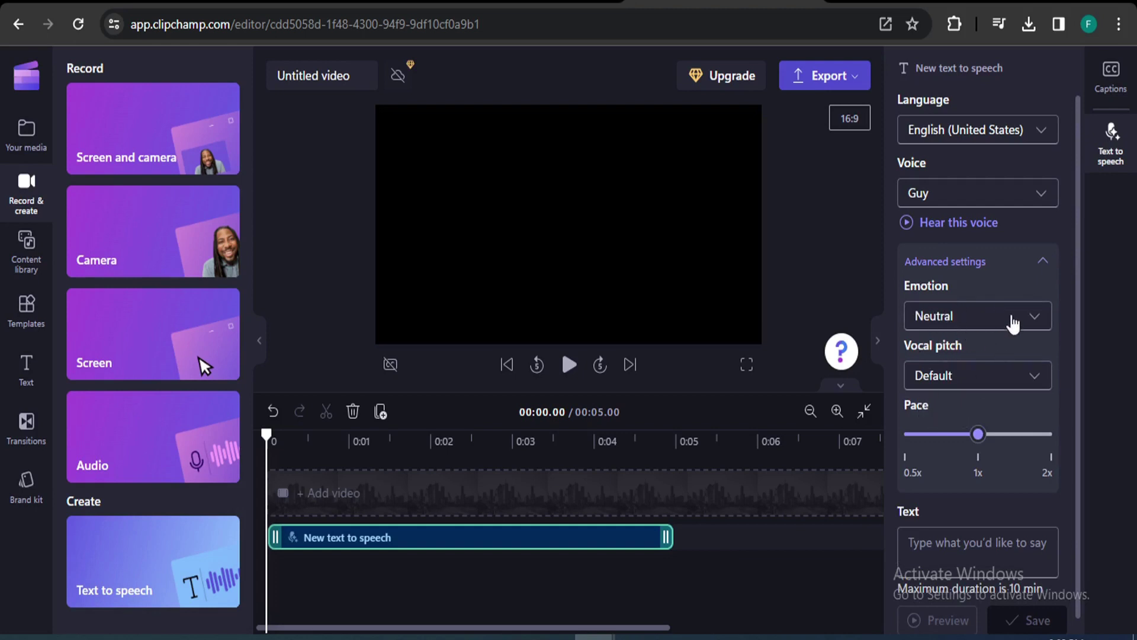
pyautogui.click(1035, 320)
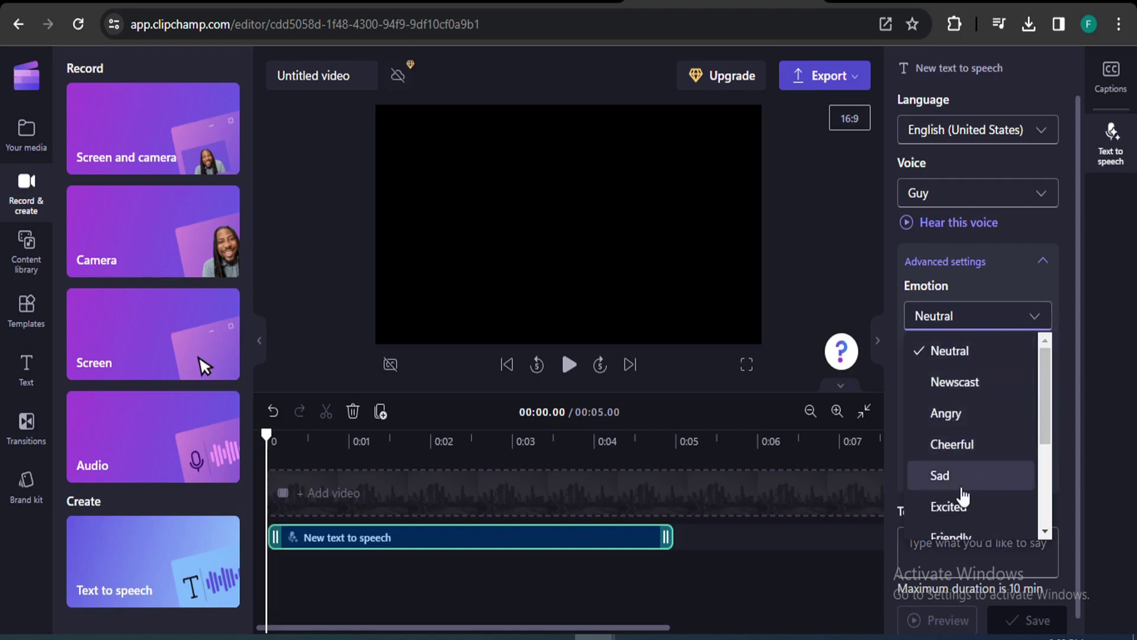
pyautogui.scroll(-2, 959, 495)
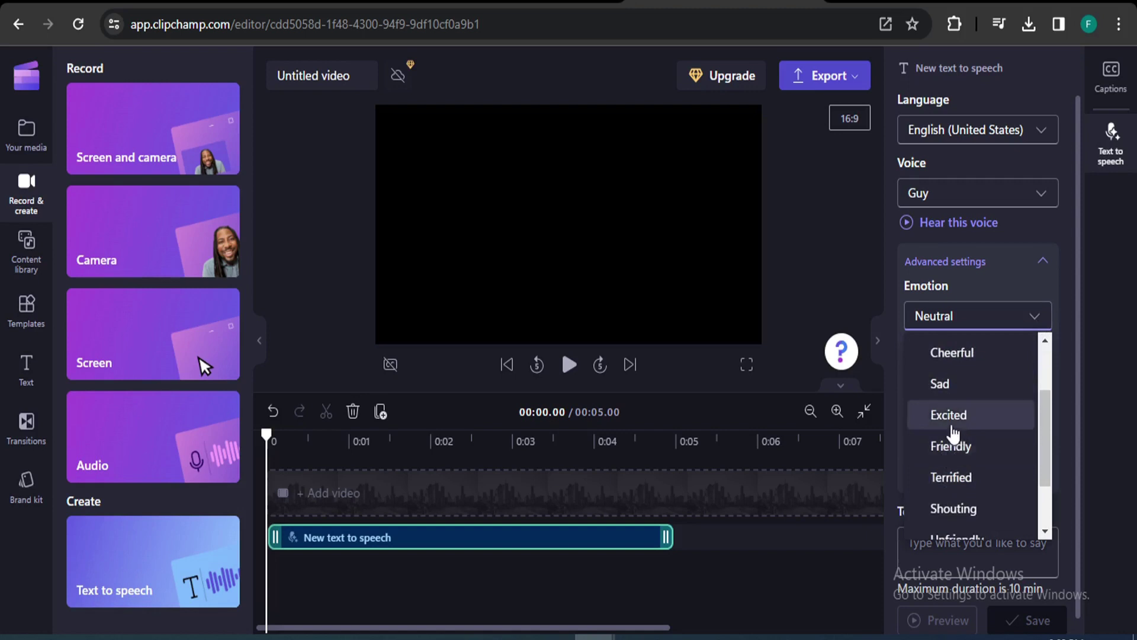
pyautogui.click(948, 416)
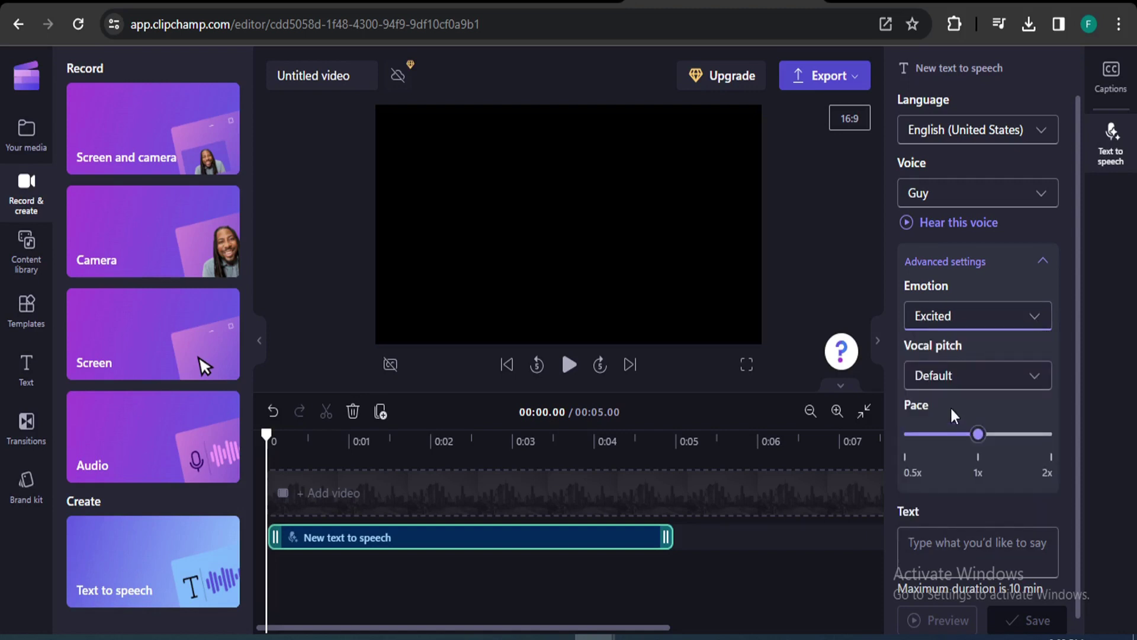
pyautogui.click(906, 224)
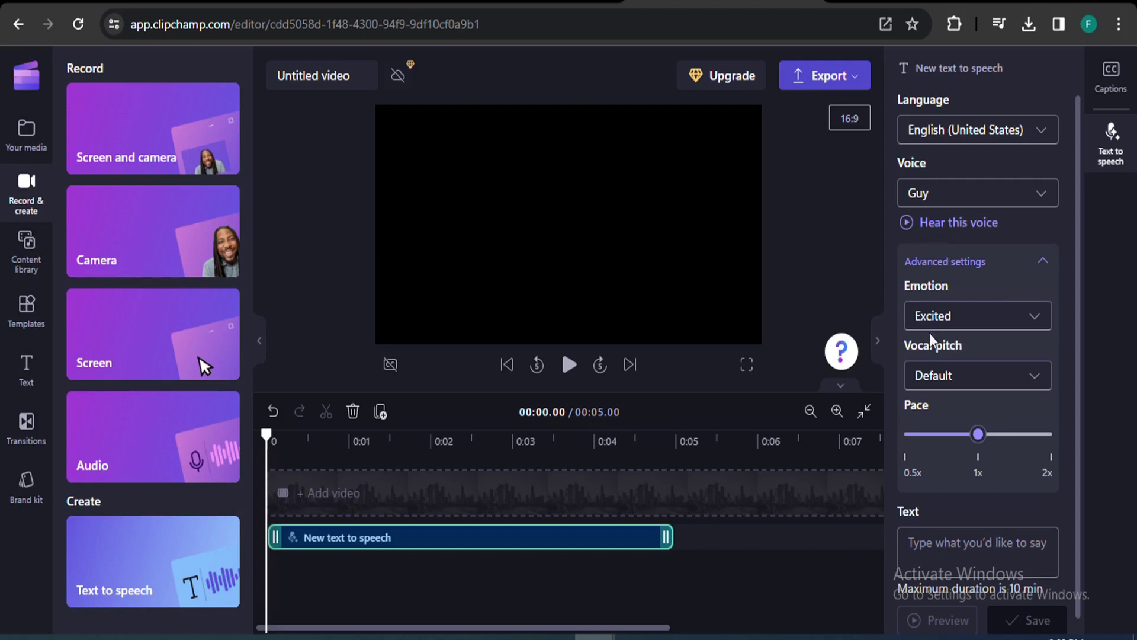
# Try the Whispering emotion and preview it.
pyautogui.click(1005, 322)
pyautogui.scroll(-3, 958, 467)
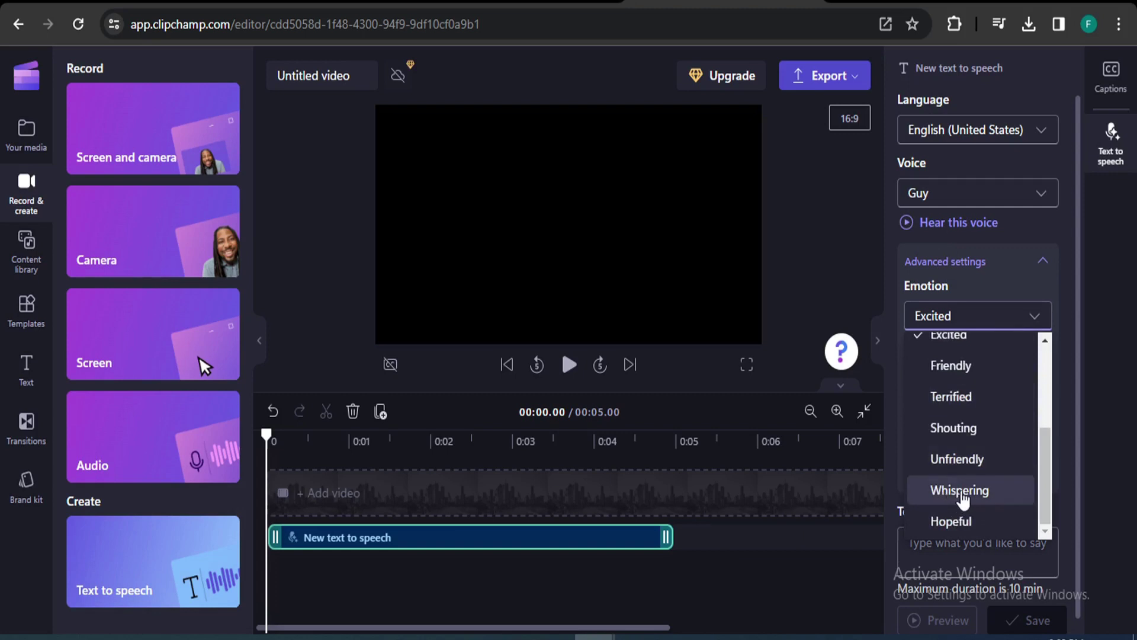
pyautogui.click(959, 493)
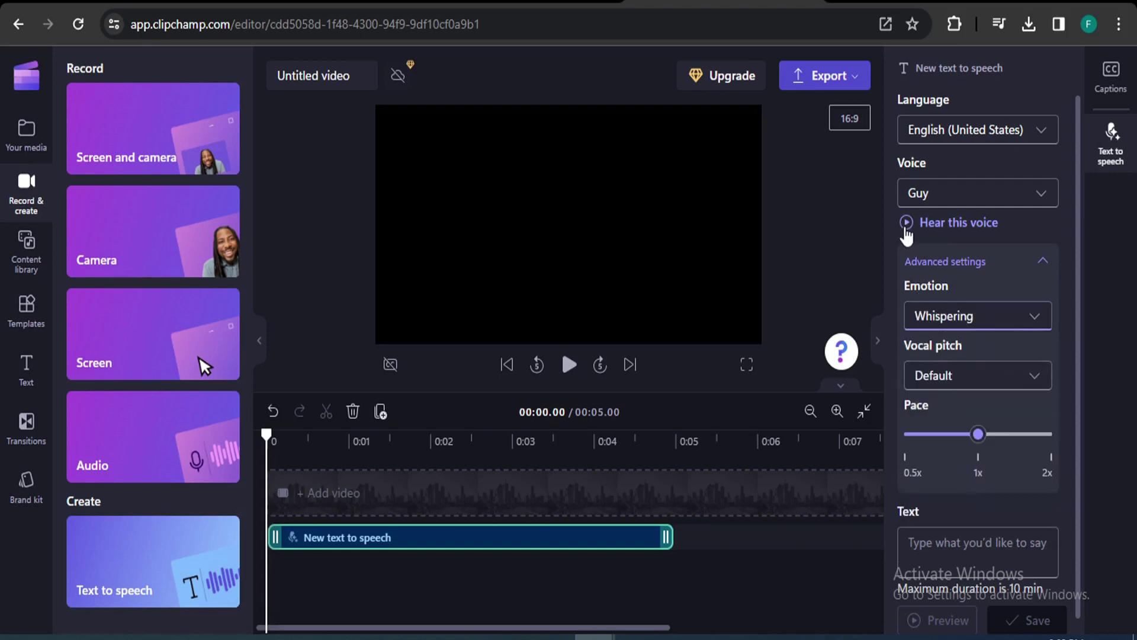
pyautogui.click(906, 224)
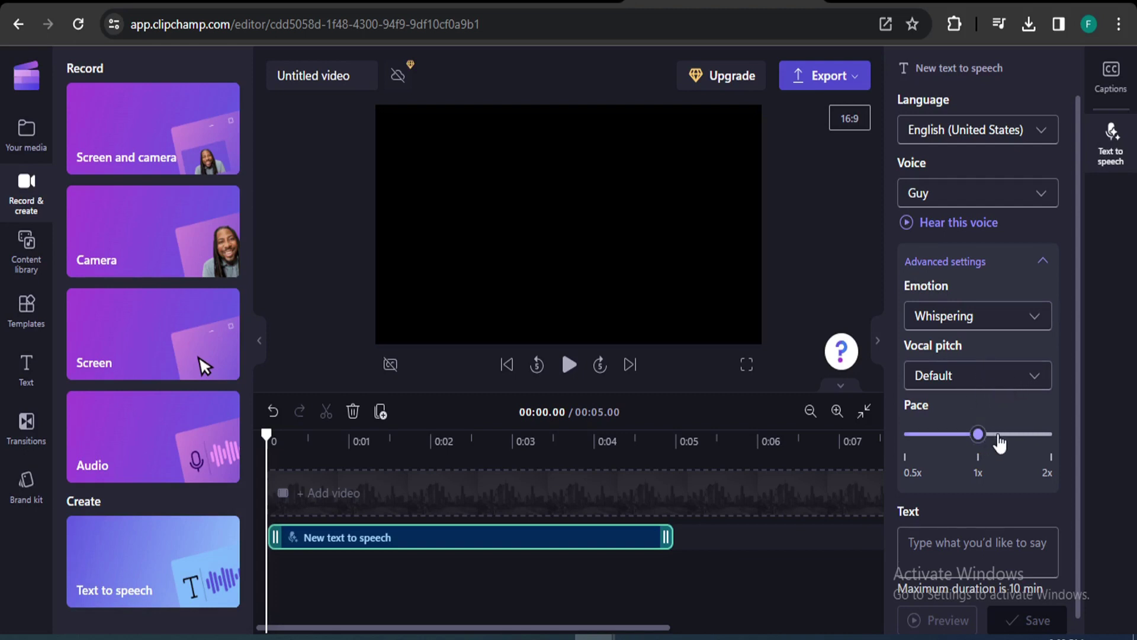
# Preview the voice at 2x pace, then return the pace to just under 1x.
pyautogui.click(1048, 436)
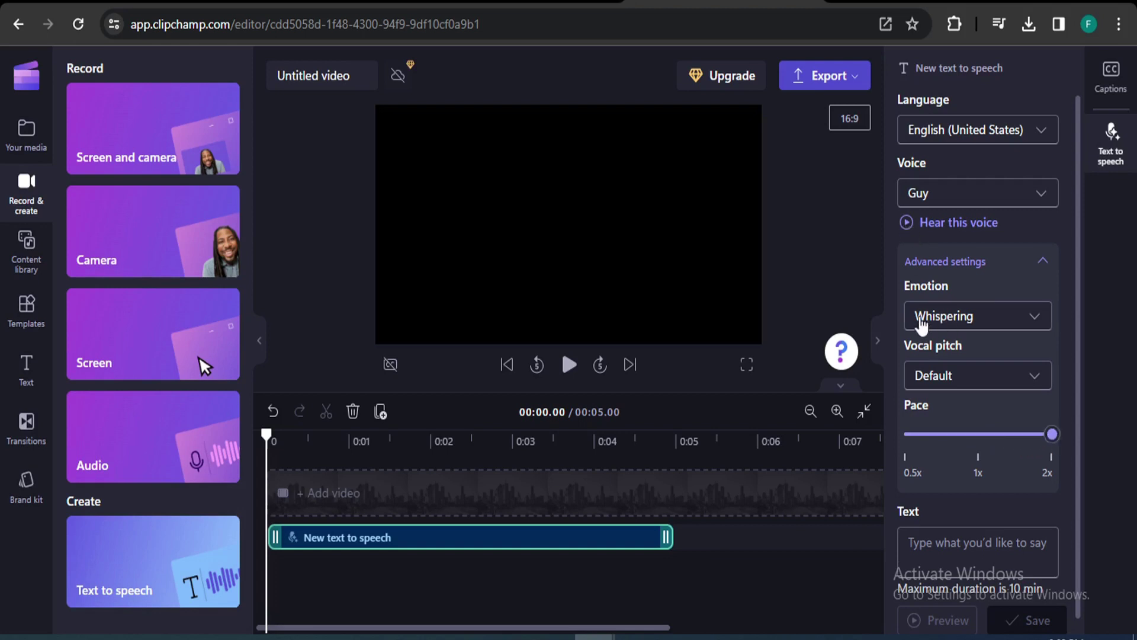
pyautogui.click(907, 224)
pyautogui.click(951, 435)
# Set the emotion to Friendly and play a sample.
pyautogui.click(972, 320)
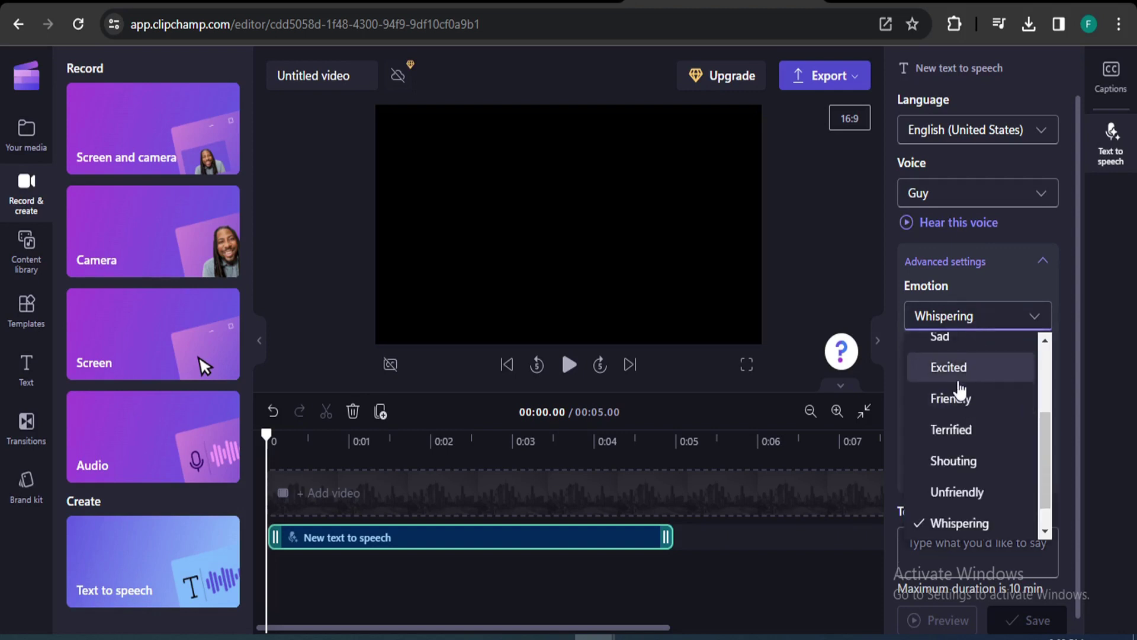
pyautogui.click(960, 400)
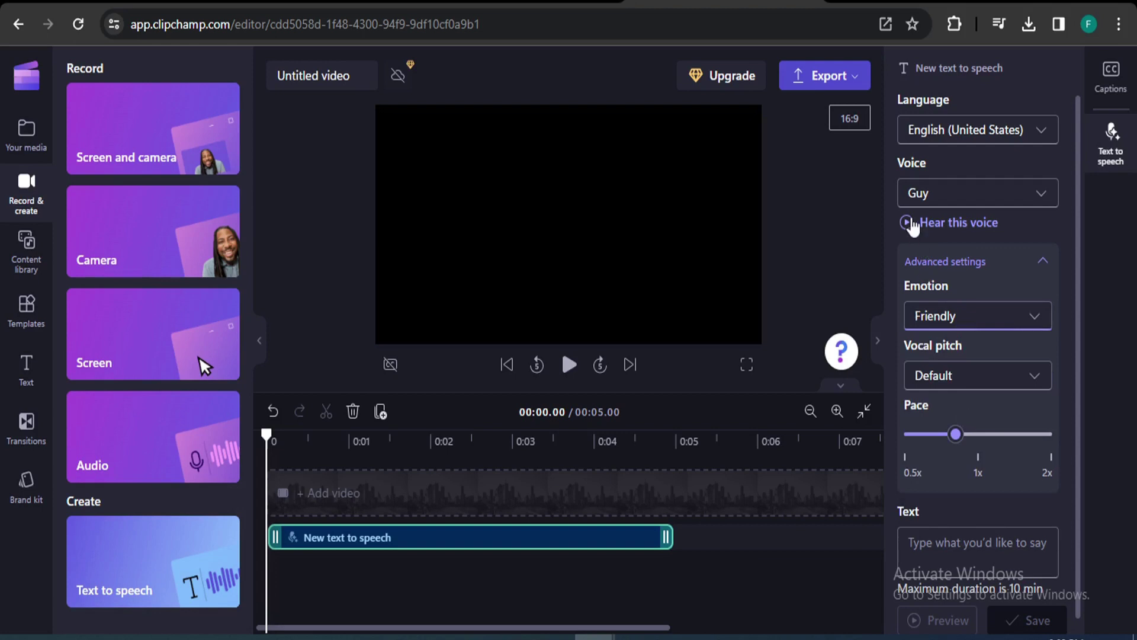
pyautogui.click(908, 223)
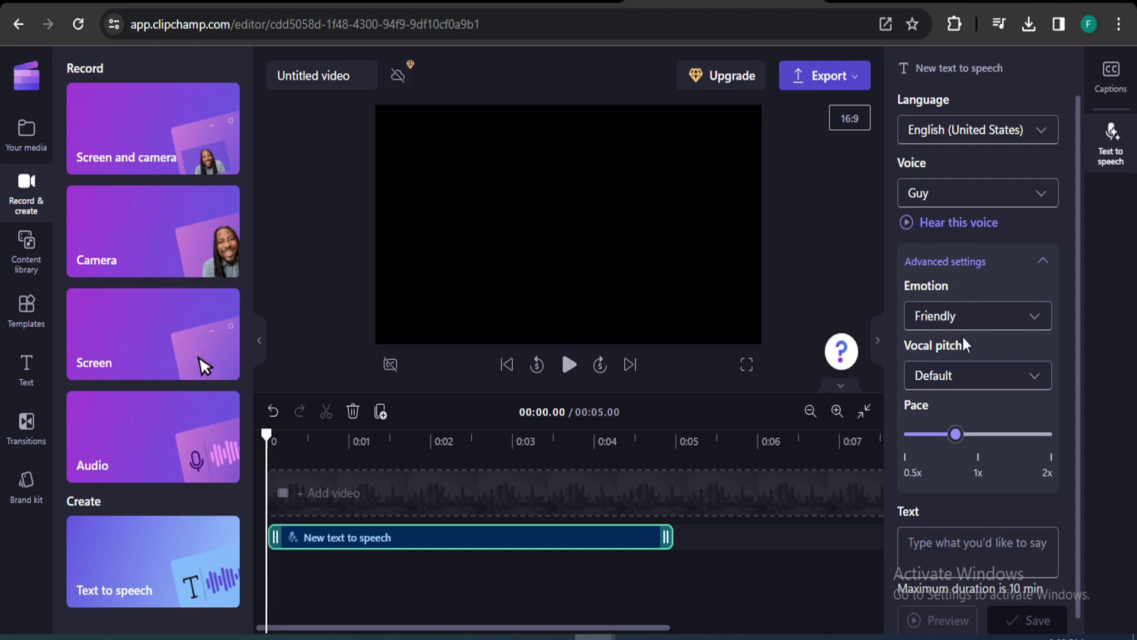
pyautogui.click(1041, 194)
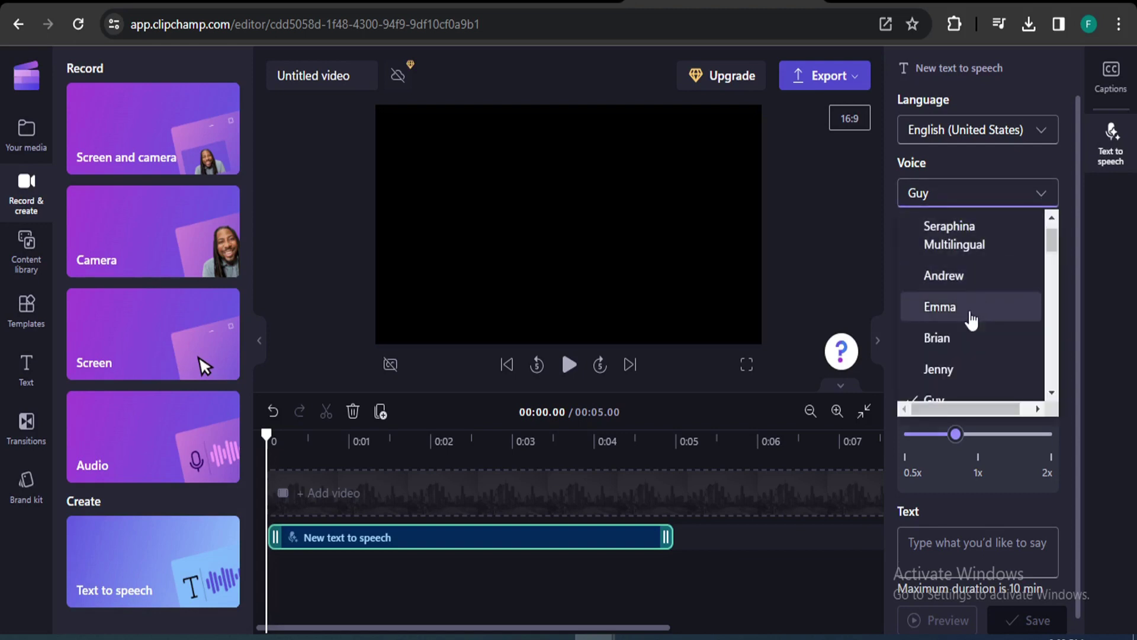
# Switch the voice to Jason, preview it, and set the pace to exactly 1x.
pyautogui.scroll(2, 969, 322)
pyautogui.scroll(-2, 942, 302)
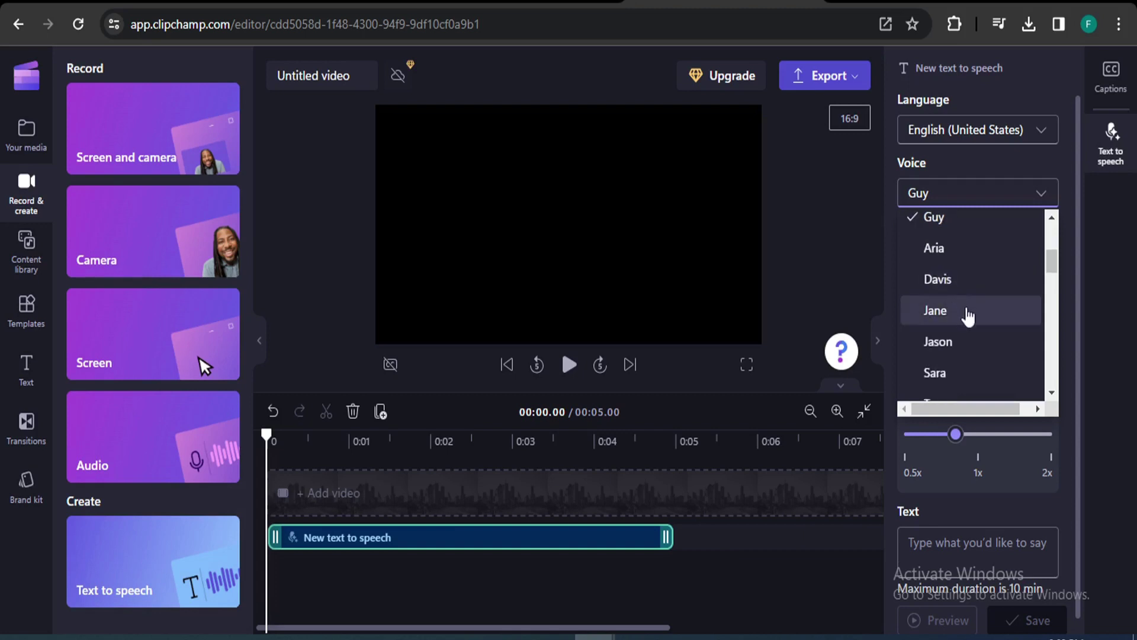
pyautogui.scroll(-2, 968, 317)
pyautogui.click(965, 263)
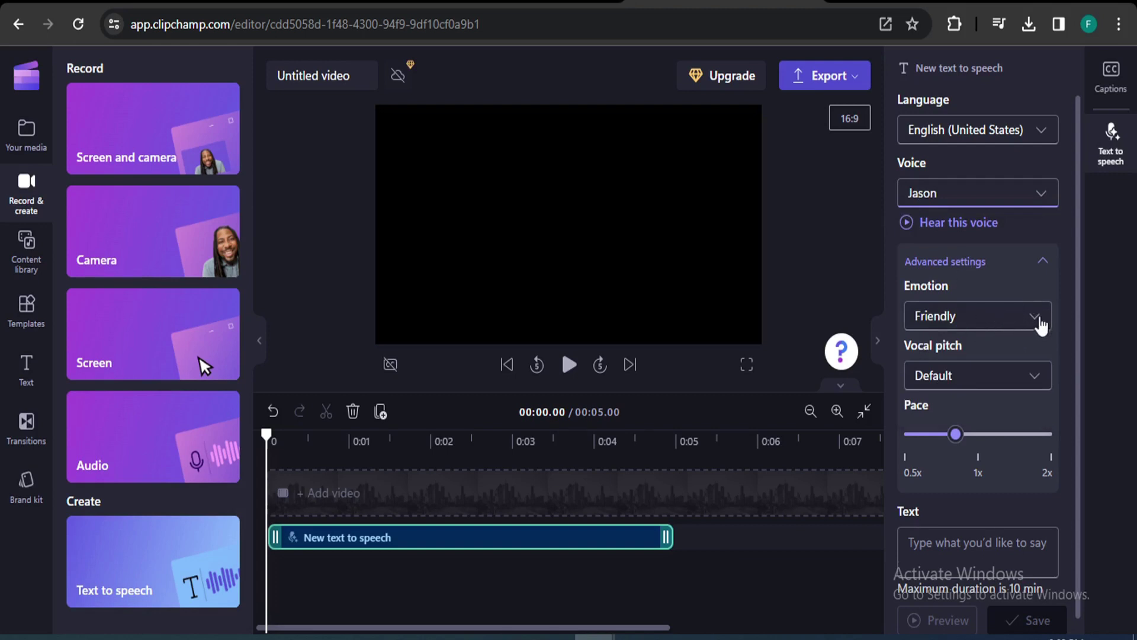
pyautogui.click(908, 224)
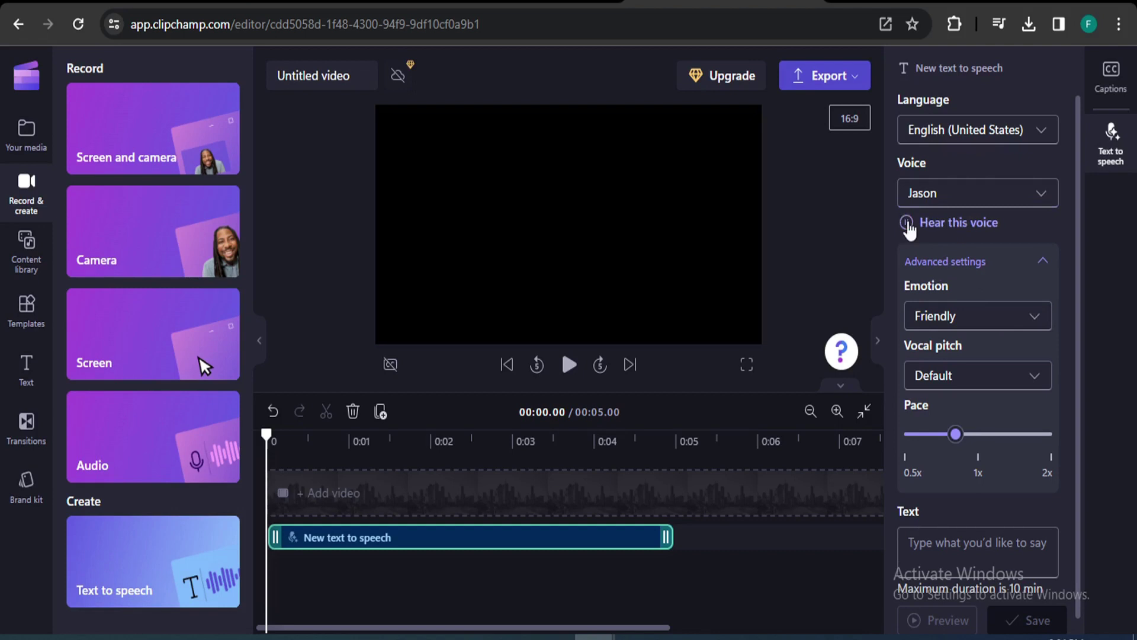
pyautogui.click(978, 437)
pyautogui.click(907, 223)
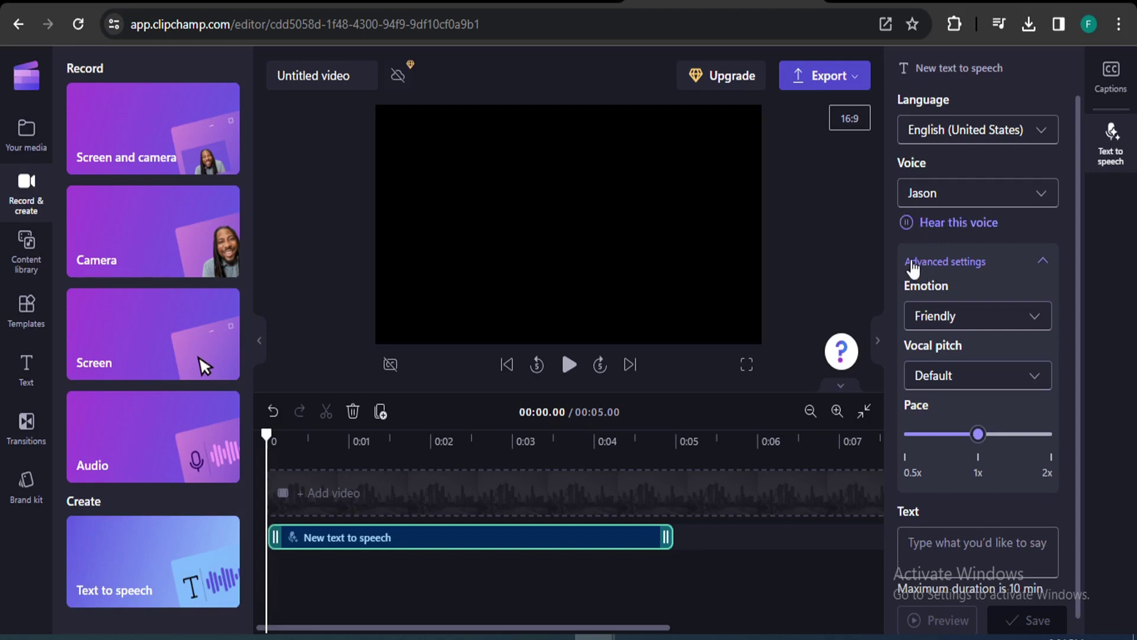
# Switch the voice to Christopher, with emotion fixed at Neutral, and preview it.
pyautogui.click(964, 192)
pyautogui.scroll(-2, 959, 308)
pyautogui.scroll(-5, 951, 329)
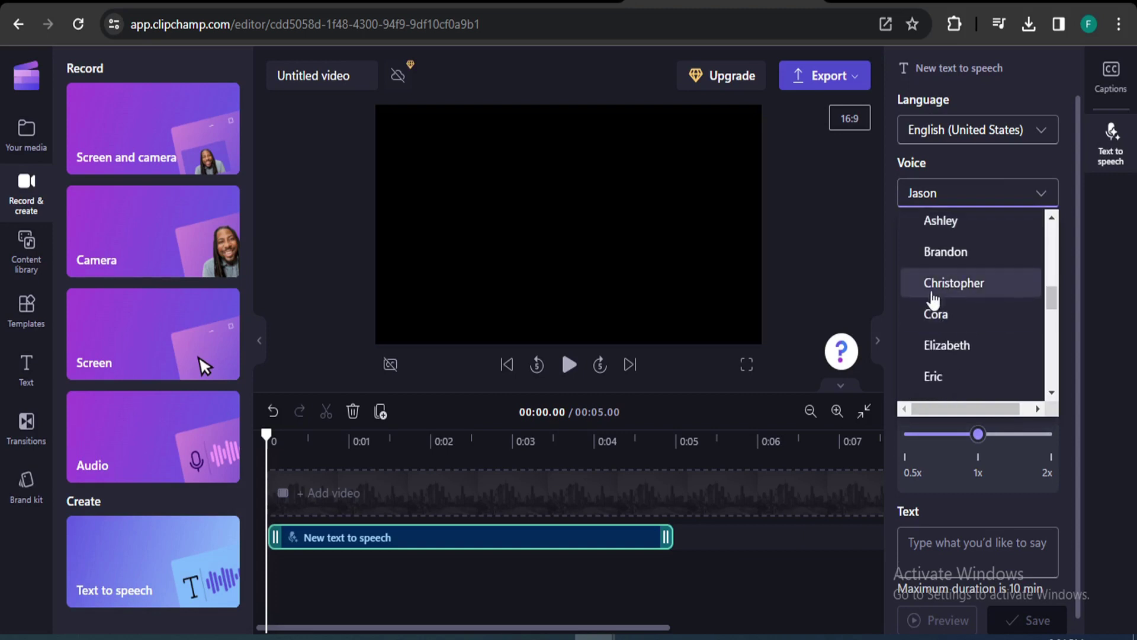
pyautogui.click(964, 290)
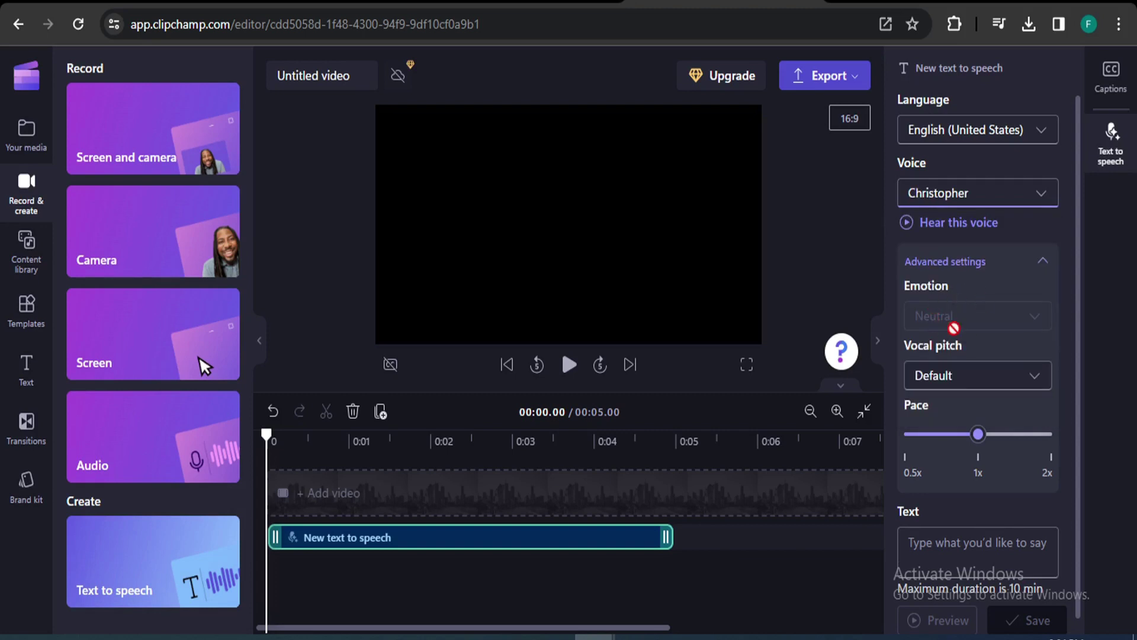
pyautogui.click(1018, 196)
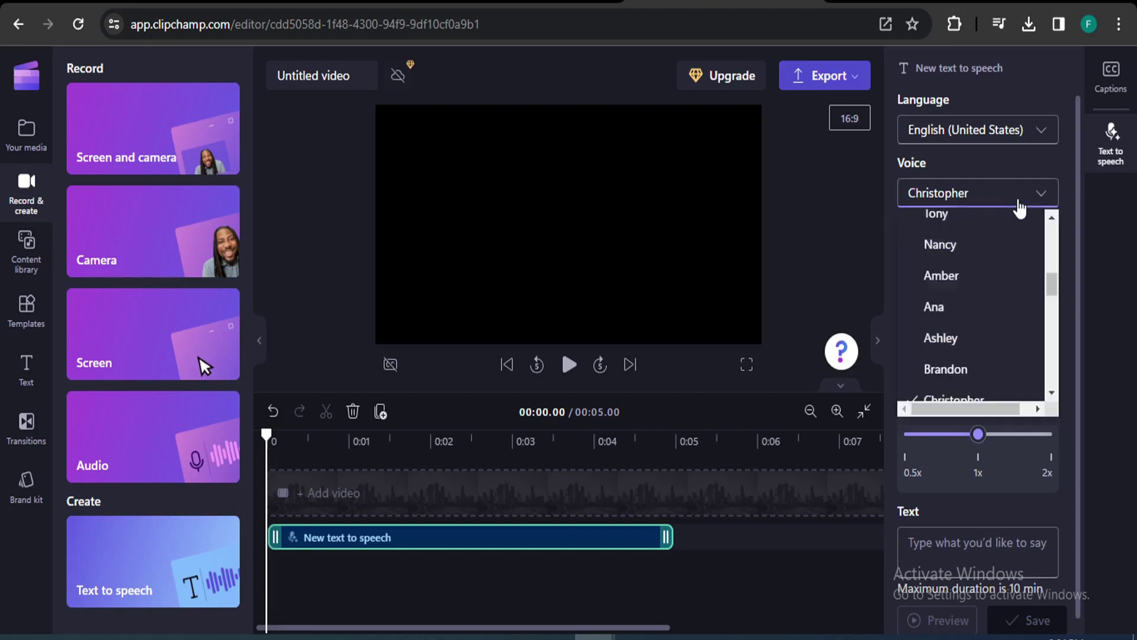
pyautogui.scroll(-4, 954, 311)
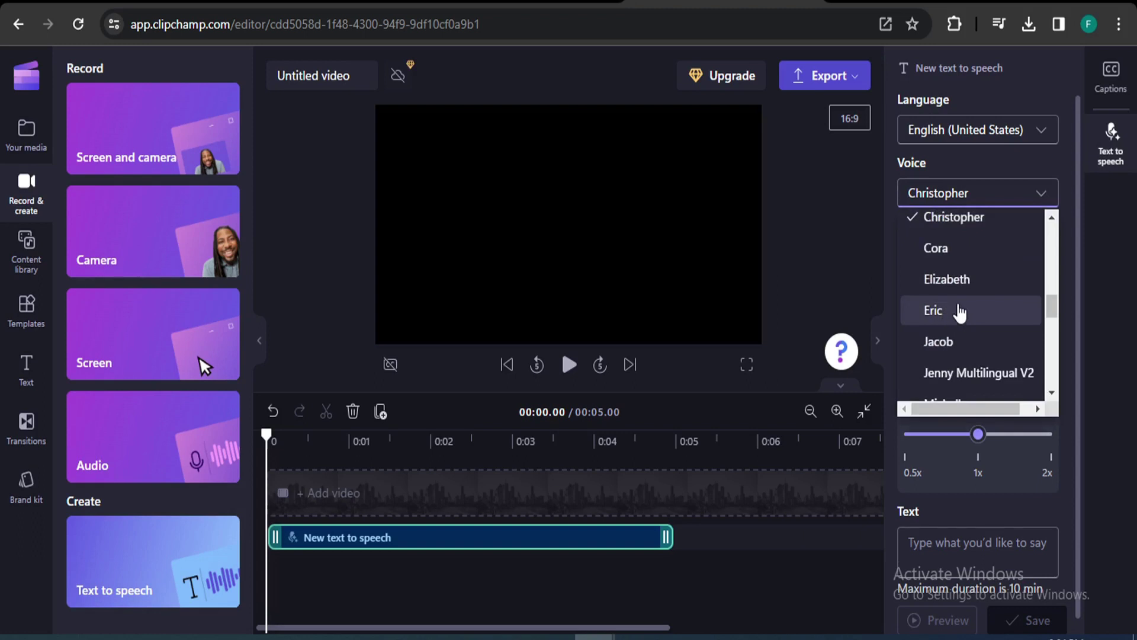
pyautogui.scroll(3, 959, 308)
pyautogui.click(1018, 201)
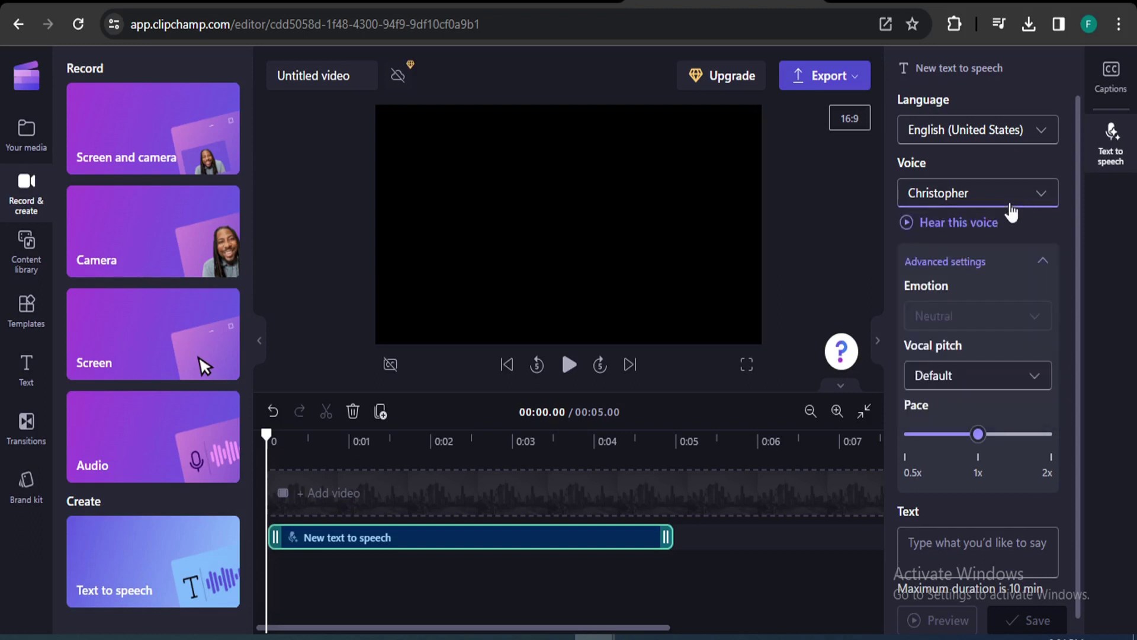
pyautogui.click(907, 223)
pyautogui.click(1049, 248)
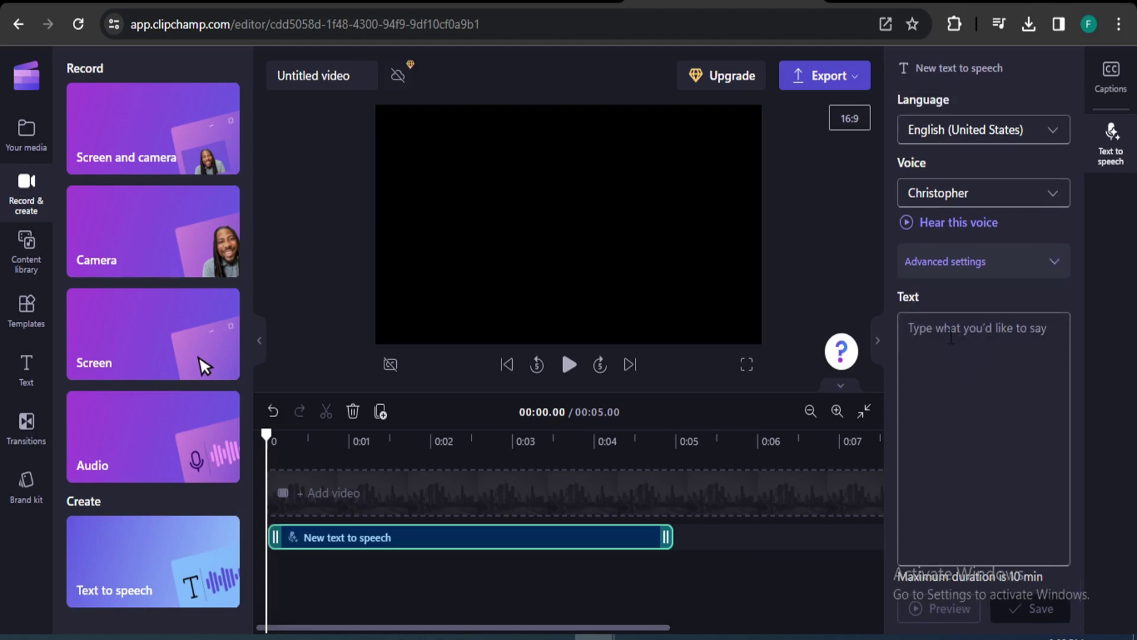
# Paste the greeting 'hi welcome to my channel…' into the text box and preview it.
pyautogui.click(924, 344)
pyautogui.write('hi welcome to my channe and you are hearing the best free ai text speech right now .')
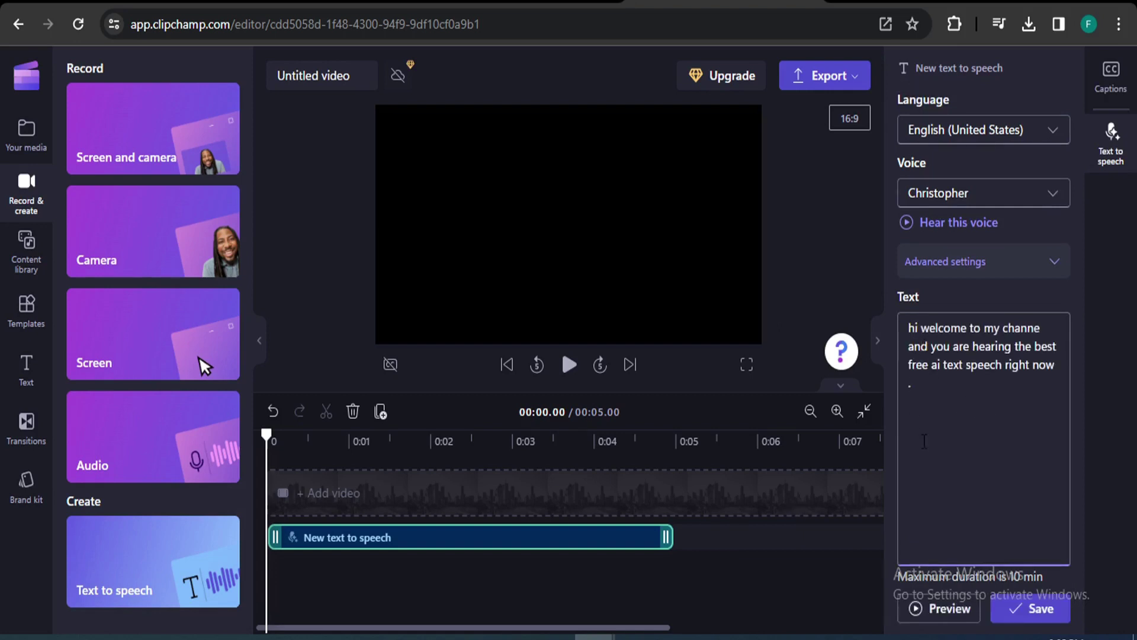
pyautogui.click(928, 616)
# Save the 4.94-second speech clip, play it back, and bring up the export quality options.
pyautogui.click(1030, 607)
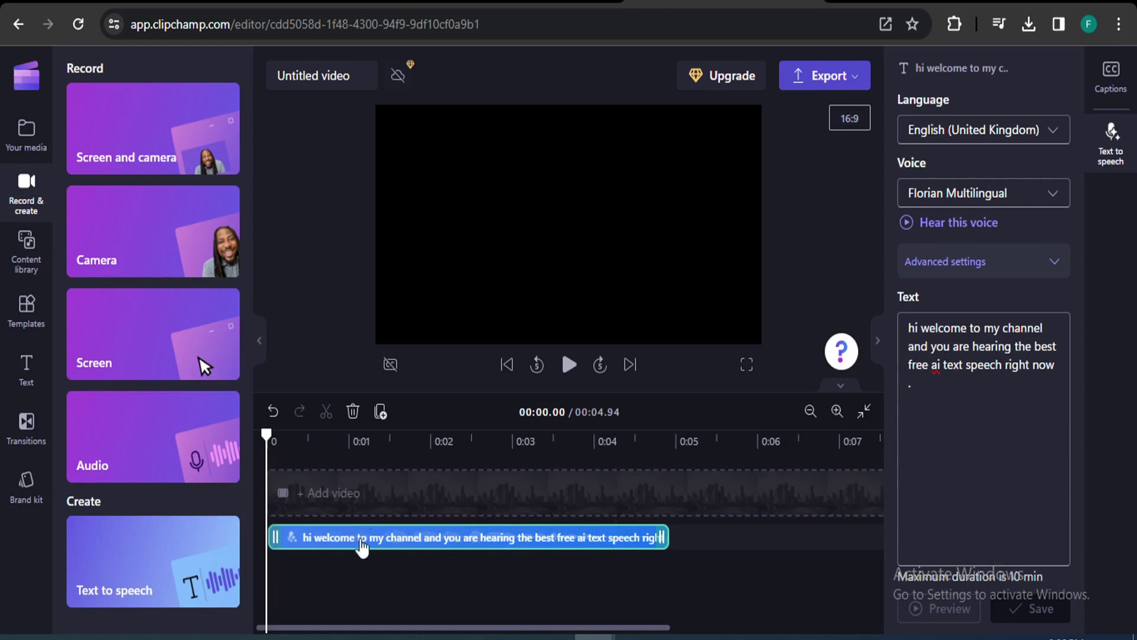
pyautogui.click(568, 366)
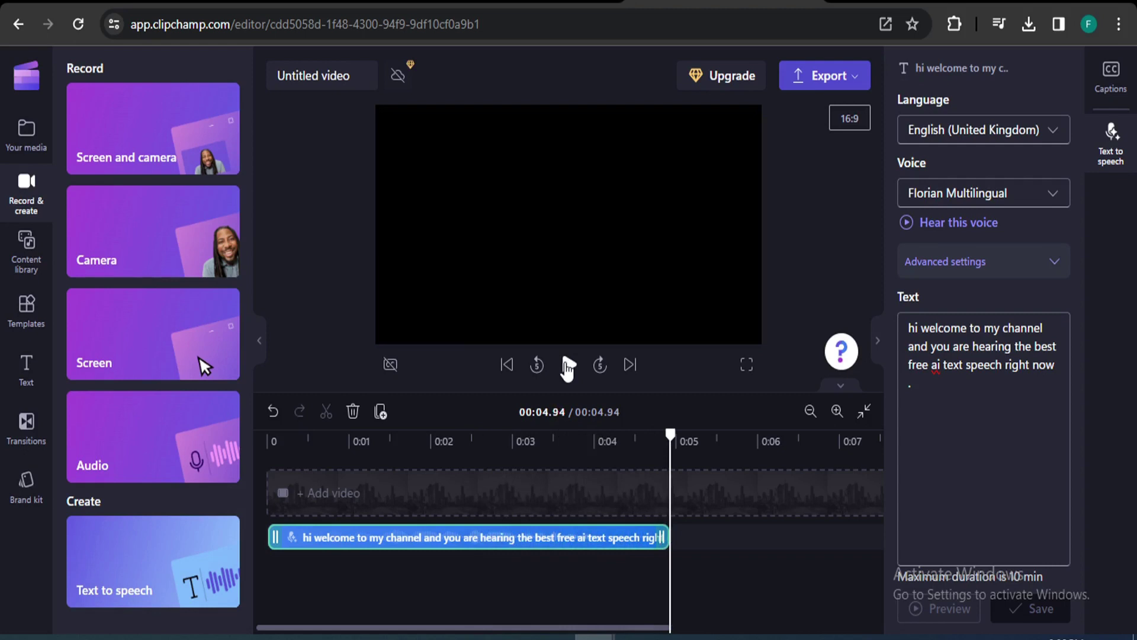
pyautogui.click(828, 82)
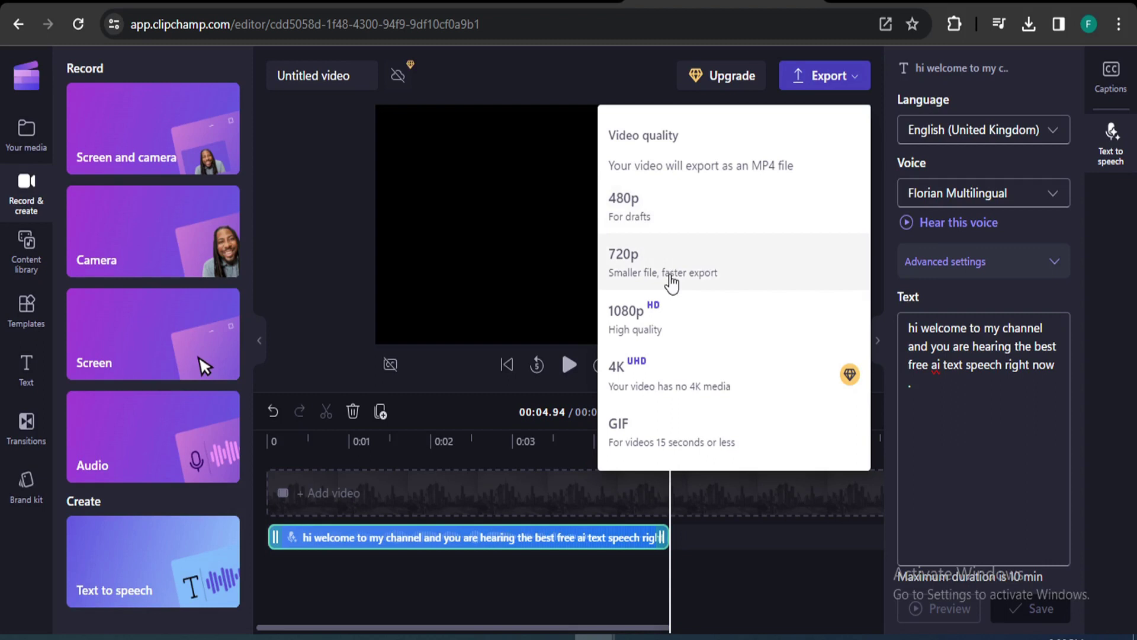
# Export the clip as a 480p MP4 and drag the downloaded file into Filmora.
pyautogui.click(657, 216)
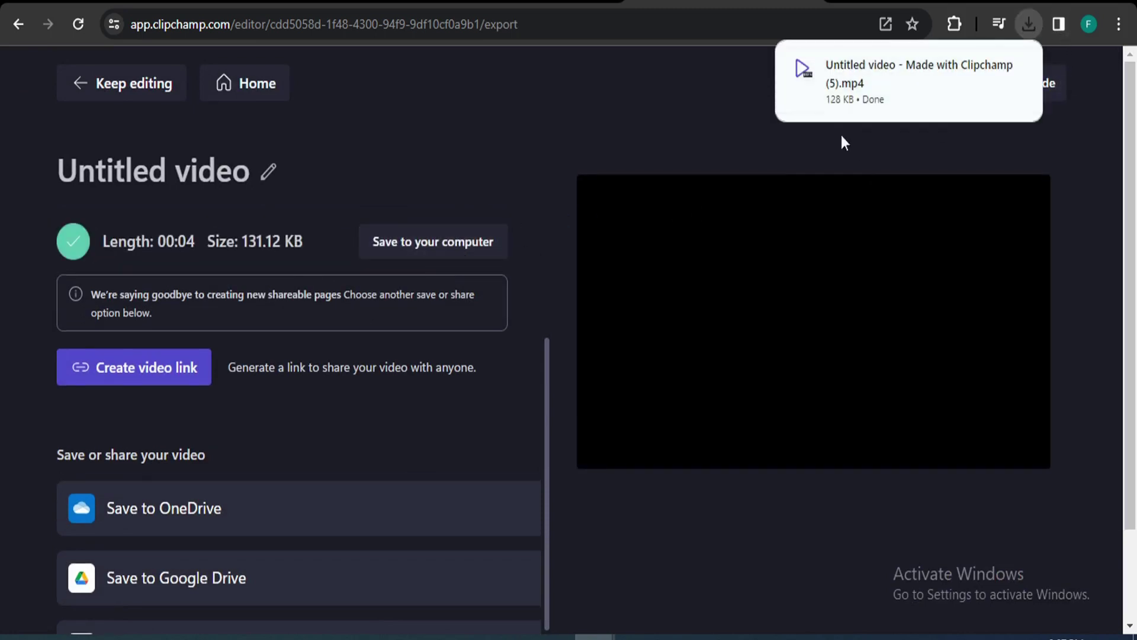
pyautogui.click(980, 70)
pyautogui.moveTo(643, 355); pyautogui.dragTo(83, 482)
# Keep Filmora's project settings and export the project as an MP3 file.
pyautogui.click(724, 357)
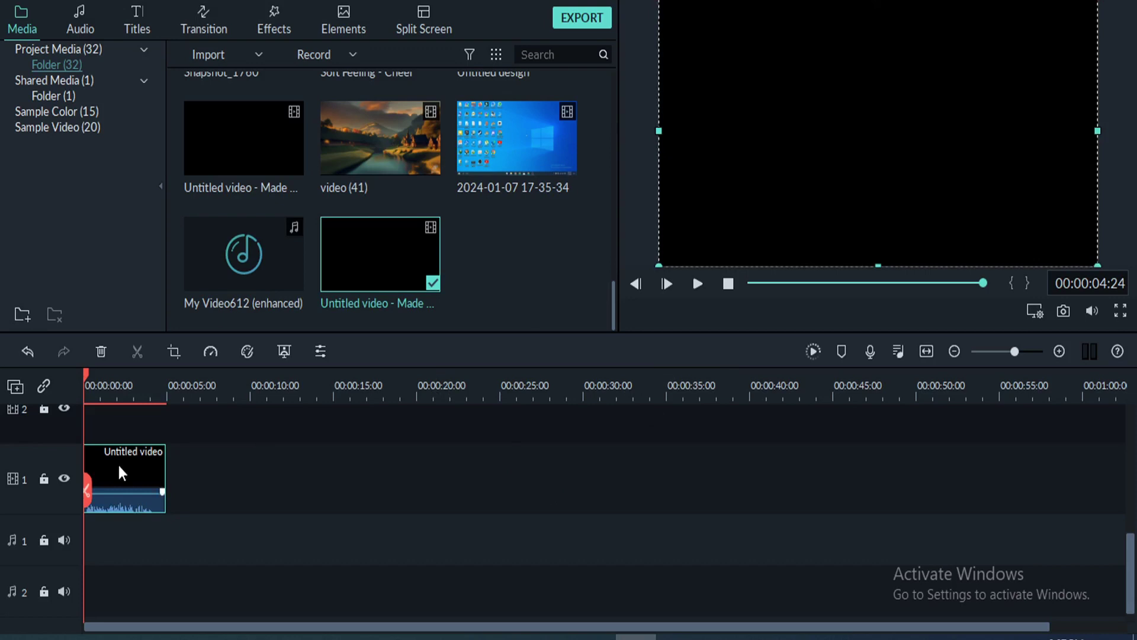
pyautogui.click(585, 21)
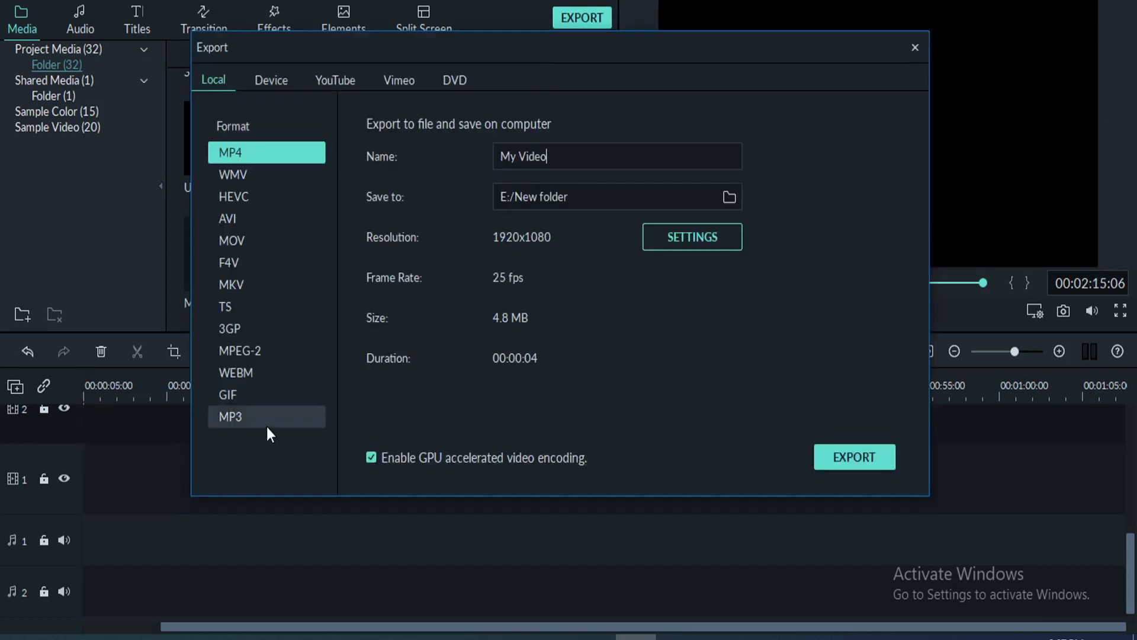
pyautogui.click(267, 427)
pyautogui.click(832, 463)
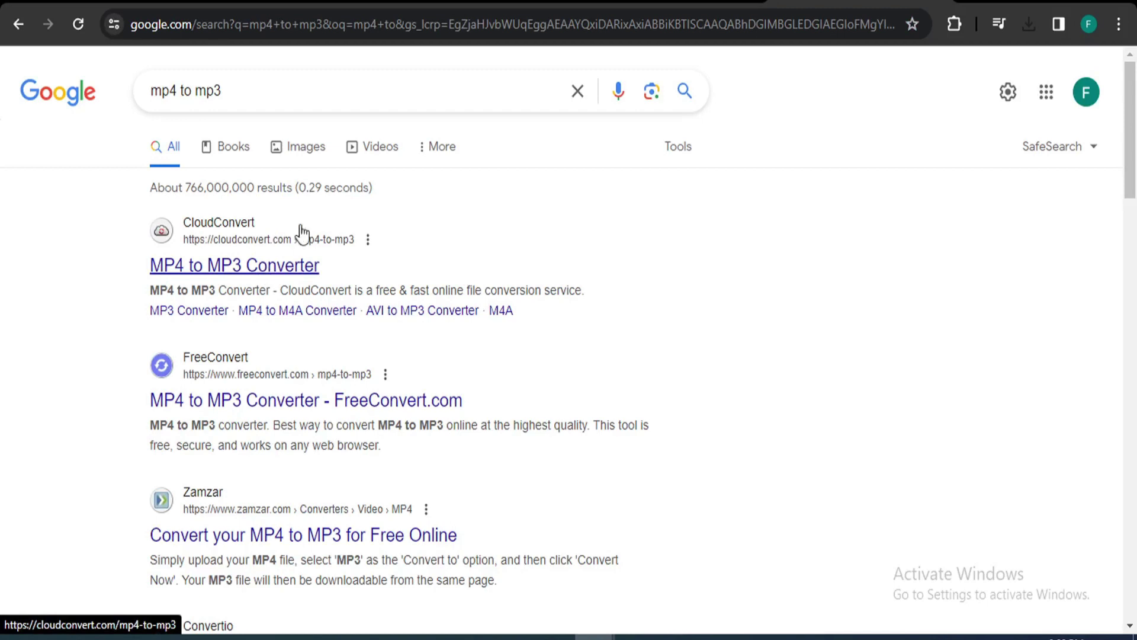
# Open CloudConvert's MP4 to MP3 converter, then check the clip's Christopher voice in Clipchamp, leaving it unchanged.
pyautogui.click(275, 268)
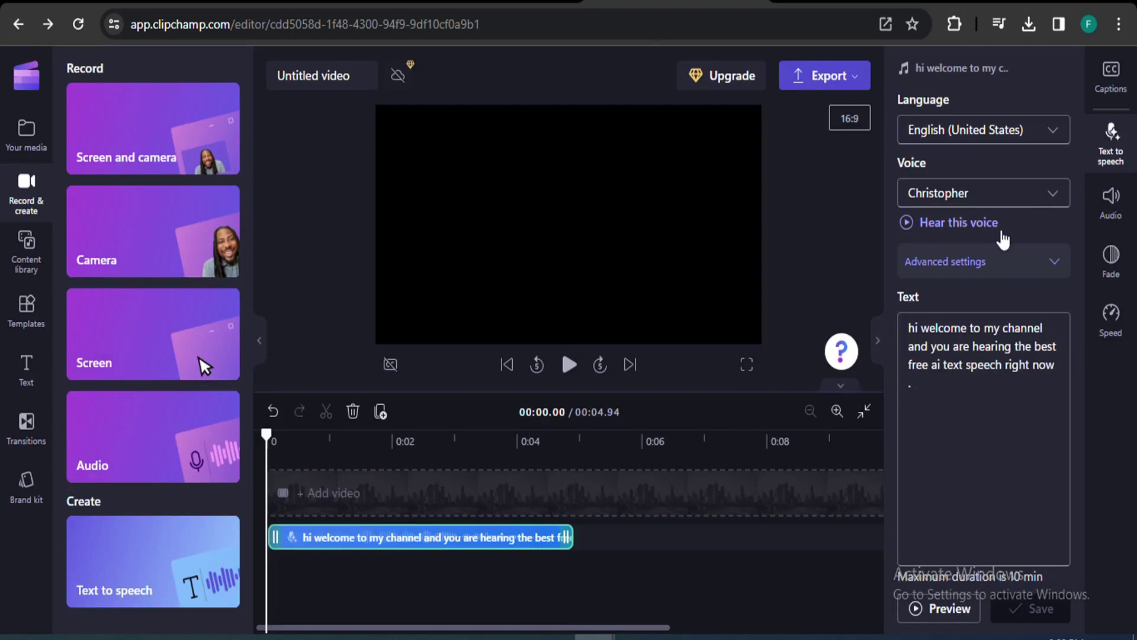
pyautogui.click(1022, 207)
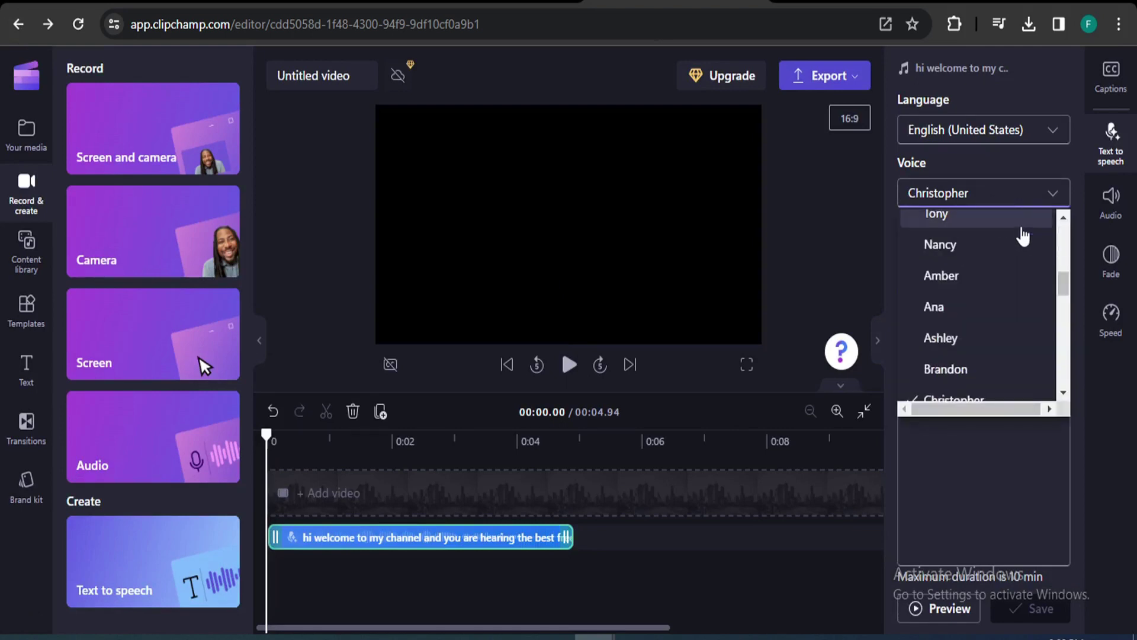
pyautogui.click(1053, 197)
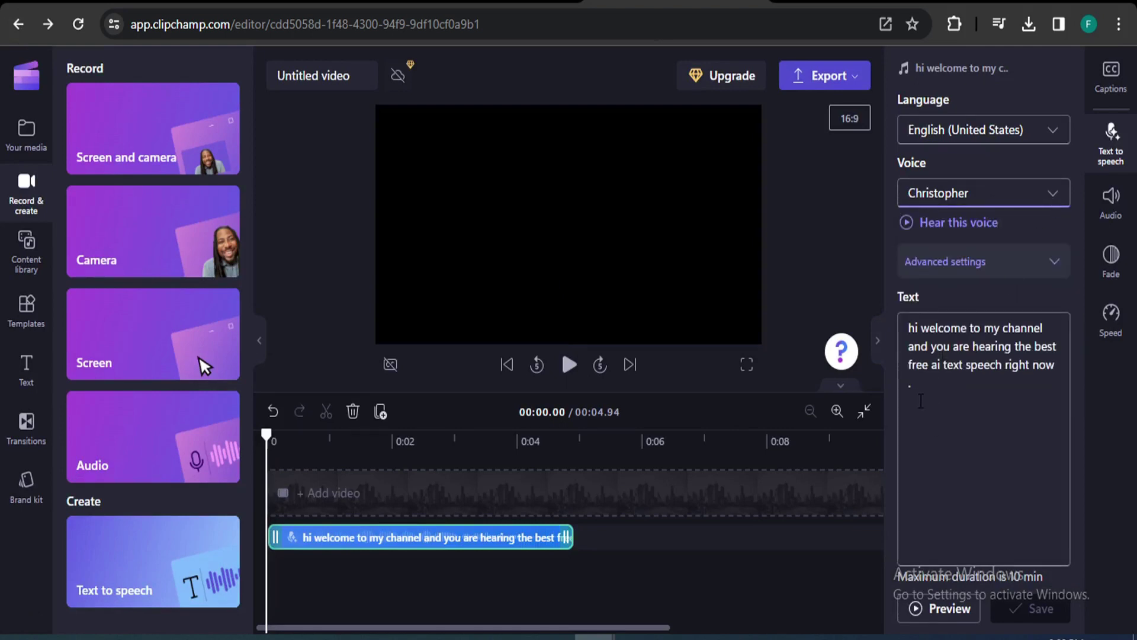